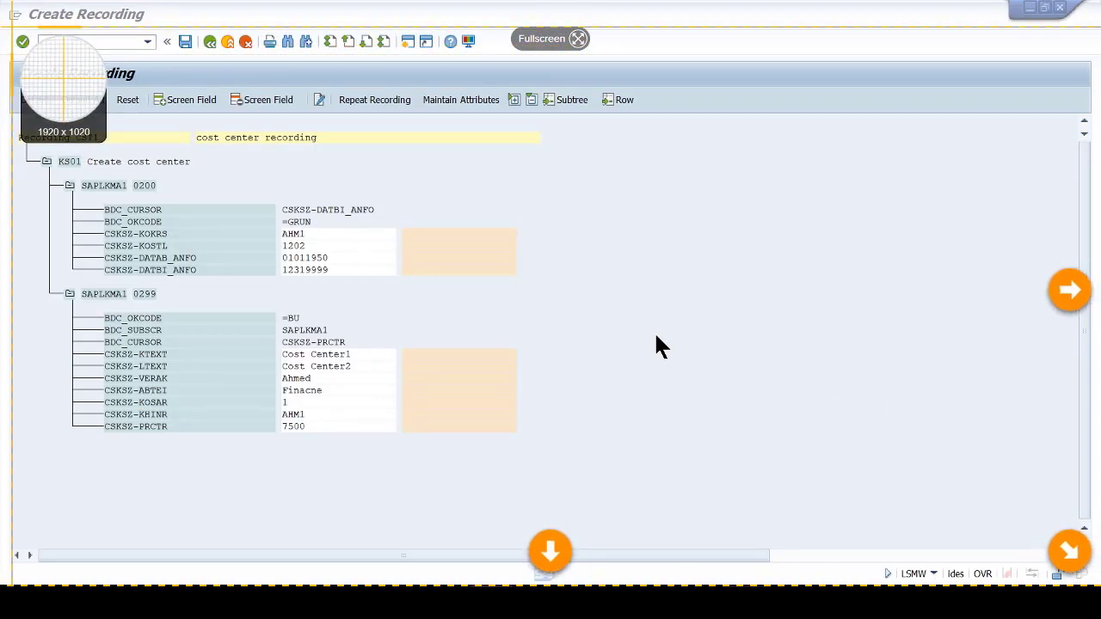
- Capture the field list of recording CST1 before and after applying default names to all its fields
left_click_drag(12, 25, 669, 437)
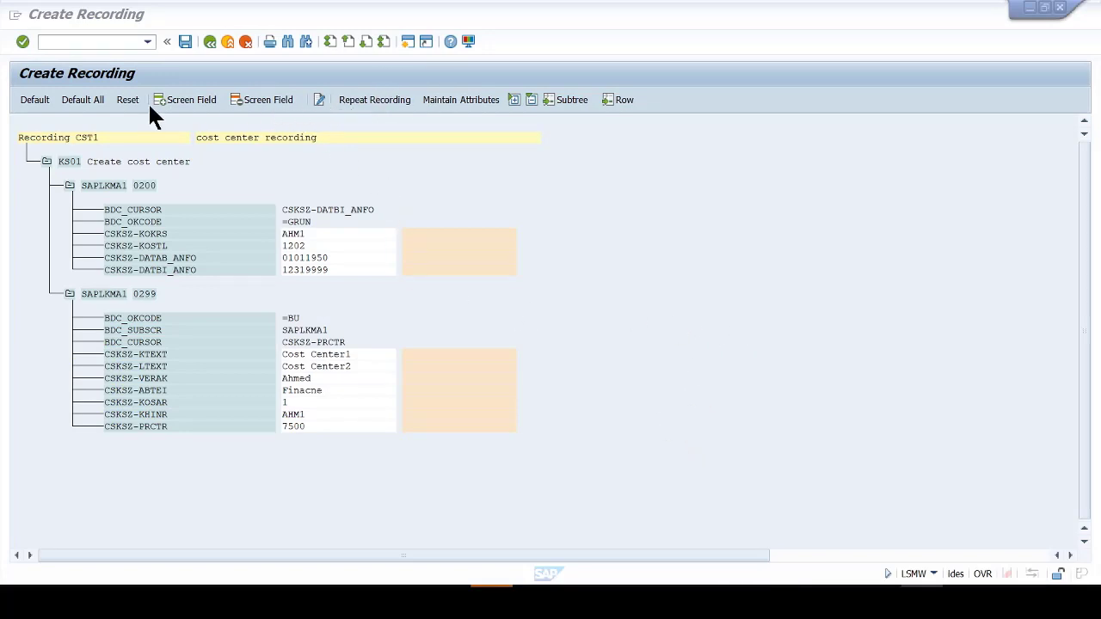
left_click(92, 98)
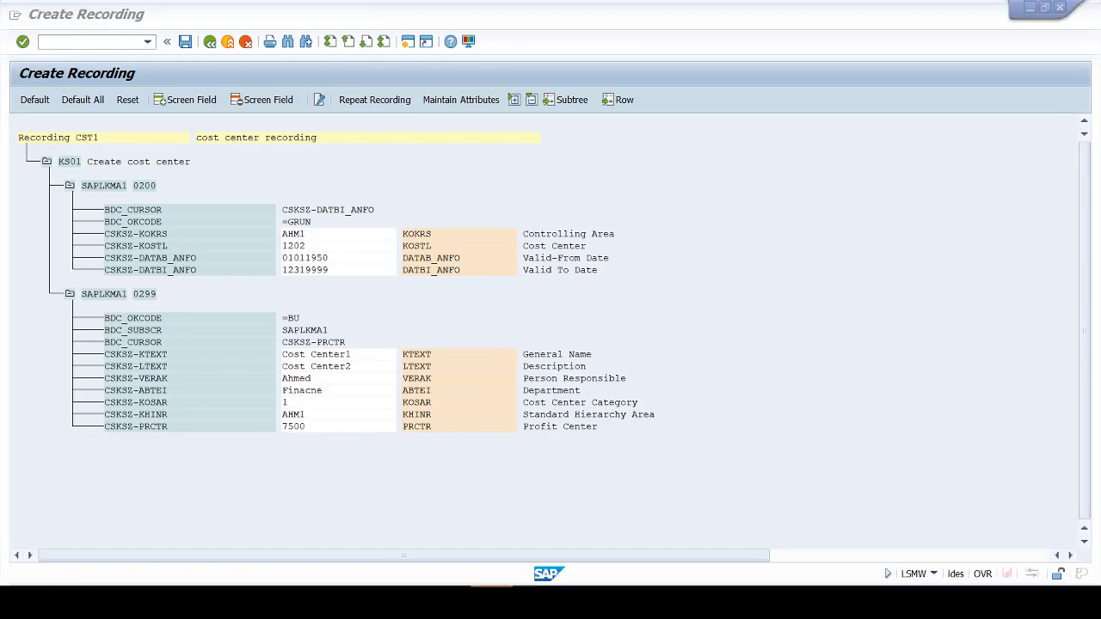
key("Print")
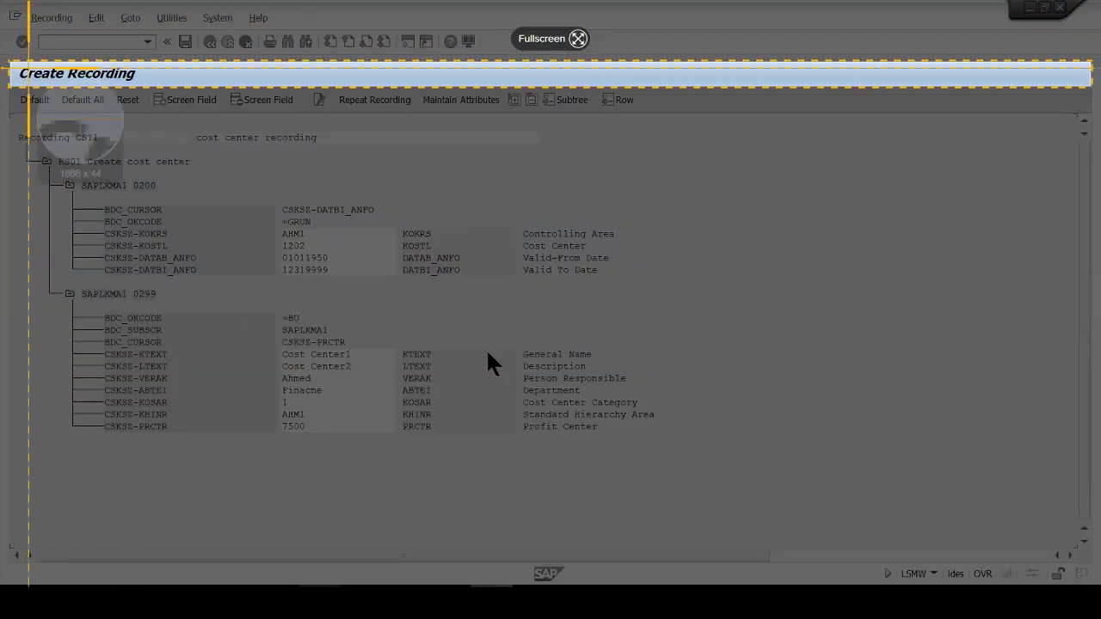
left_click_drag(13, 60, 748, 449)
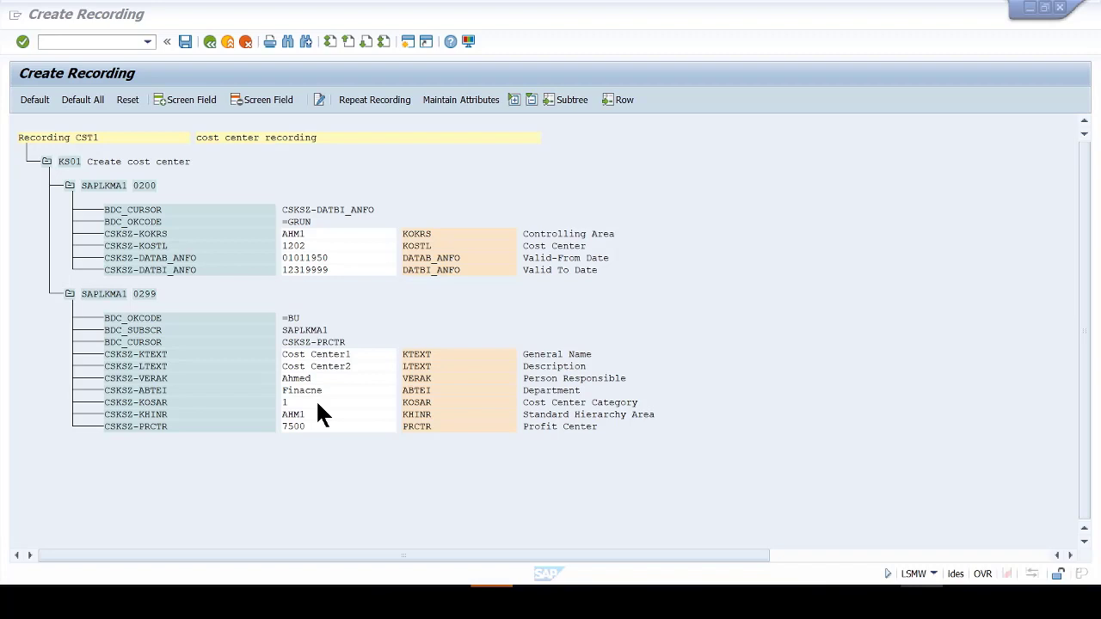
- Clear the default values of the Controlling Area (KOKRS) and Cost Center (KOSTL) fields in the recording
double_click(370, 235)
left_click_drag(221, 258, 48, 254)
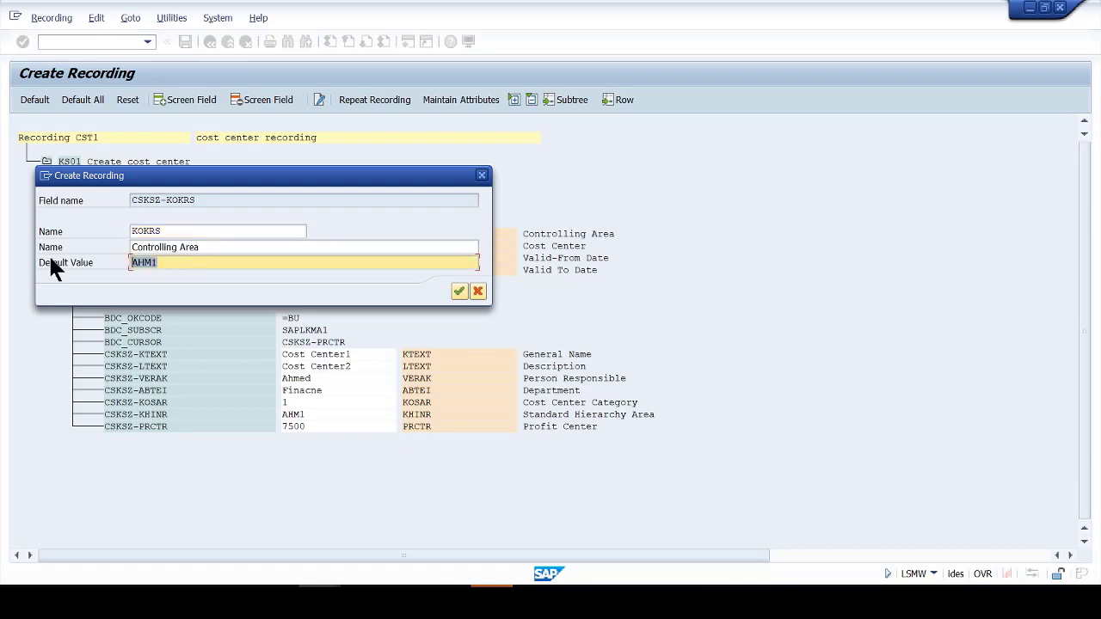
key("Delete")
left_click(459, 291)
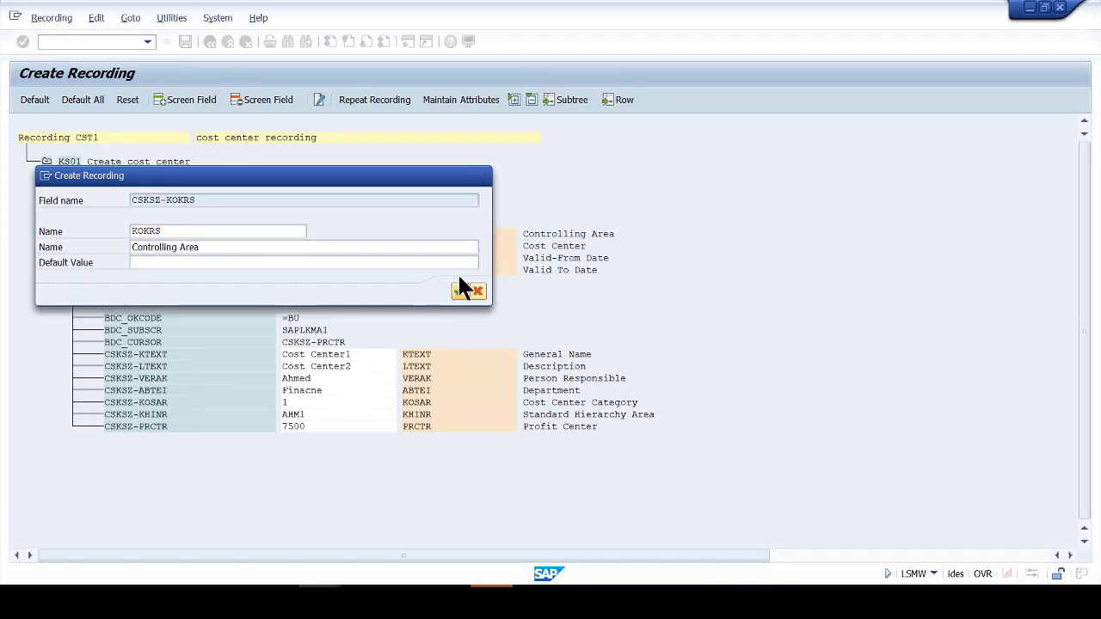
double_click(462, 247)
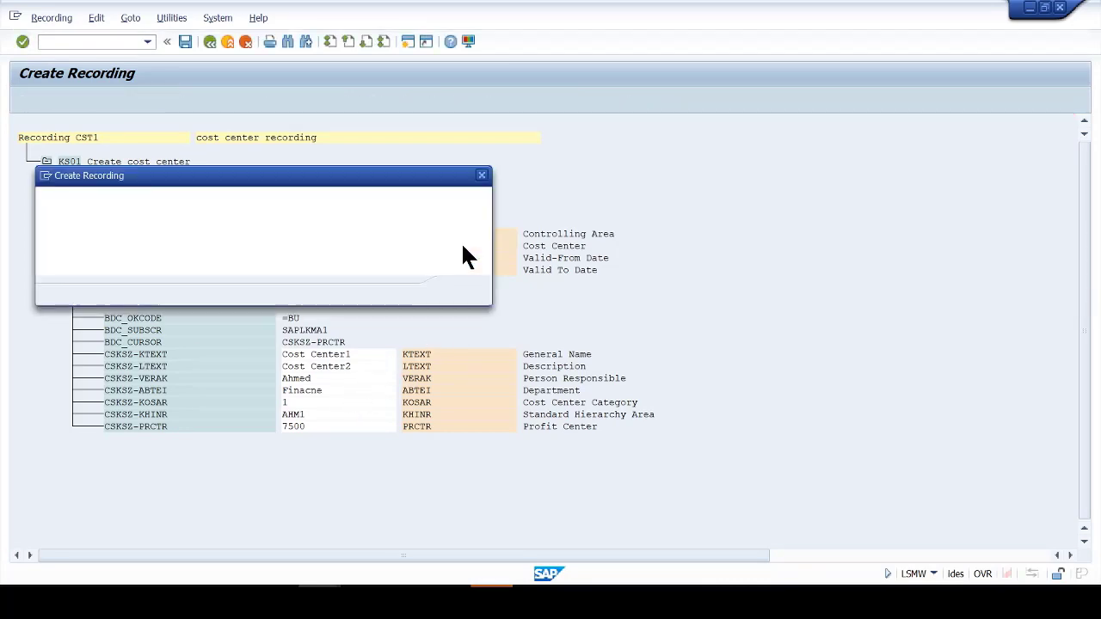
left_click_drag(327, 263, 74, 270)
key("Delete")
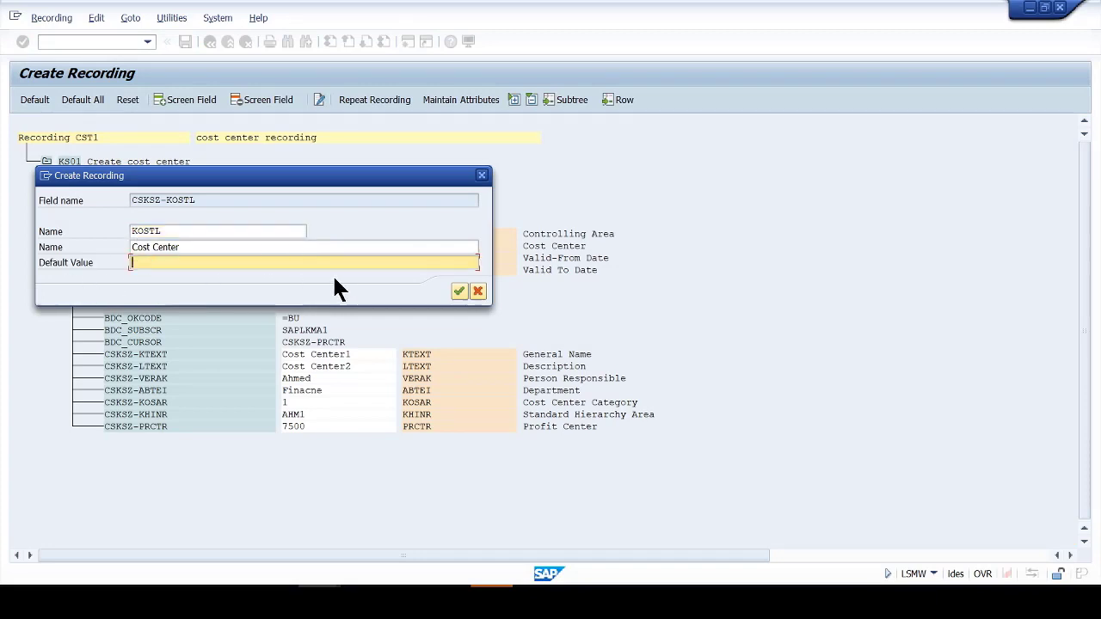
left_click(457, 291)
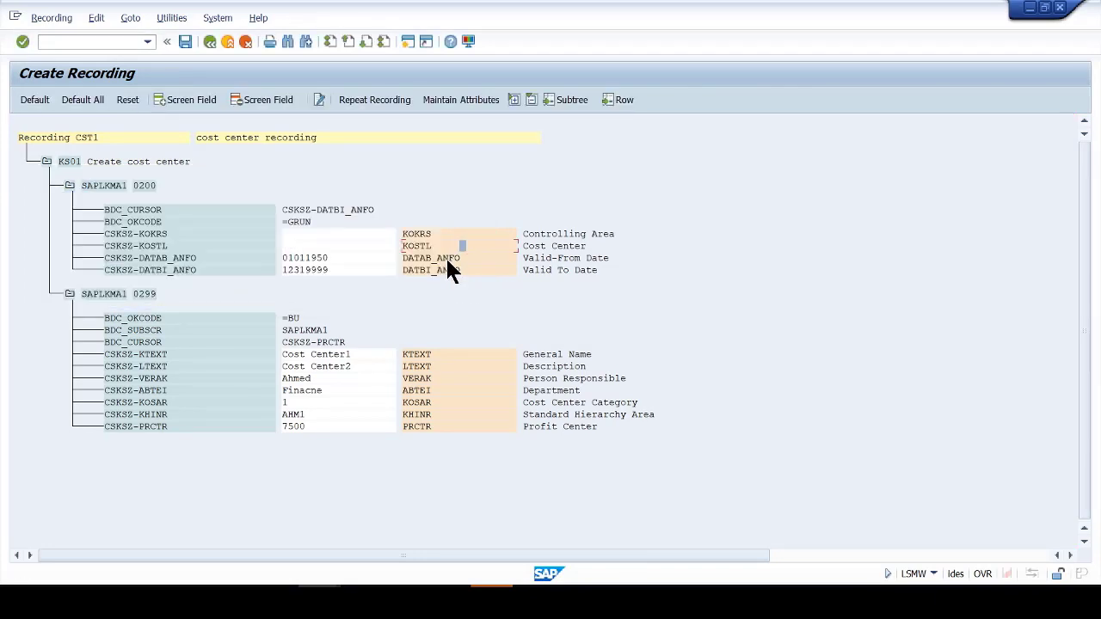
- Clear the default values of the Valid-From Date (DATAB_ANFO) and Valid To Date (DATBI_ANFO) fields
double_click(445, 257)
left_click_drag(192, 263, 86, 264)
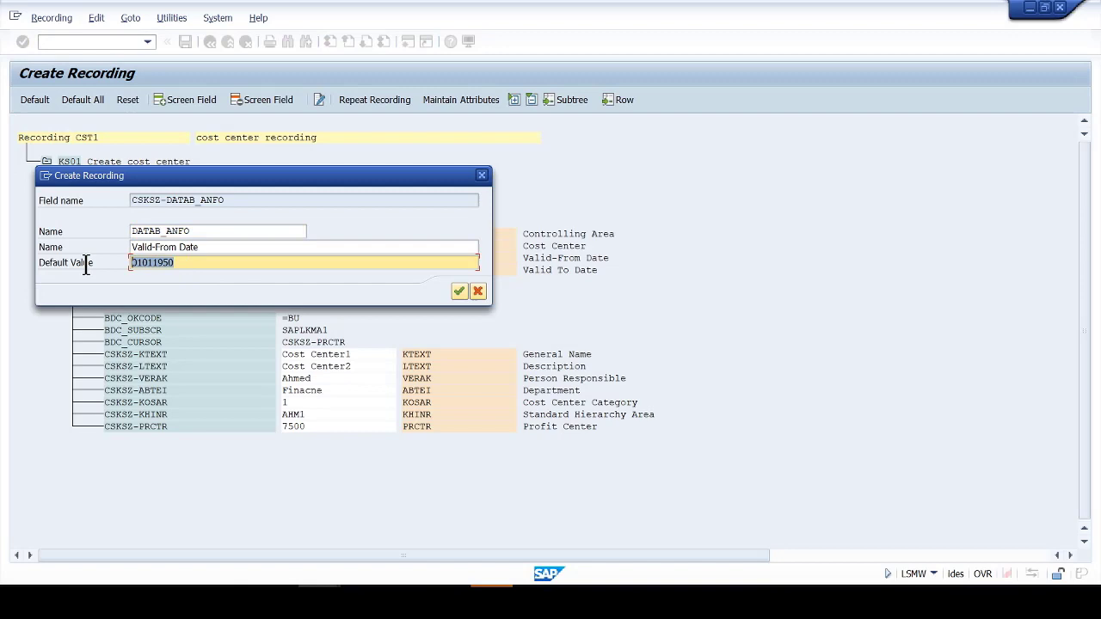
key("Delete")
left_click(463, 288)
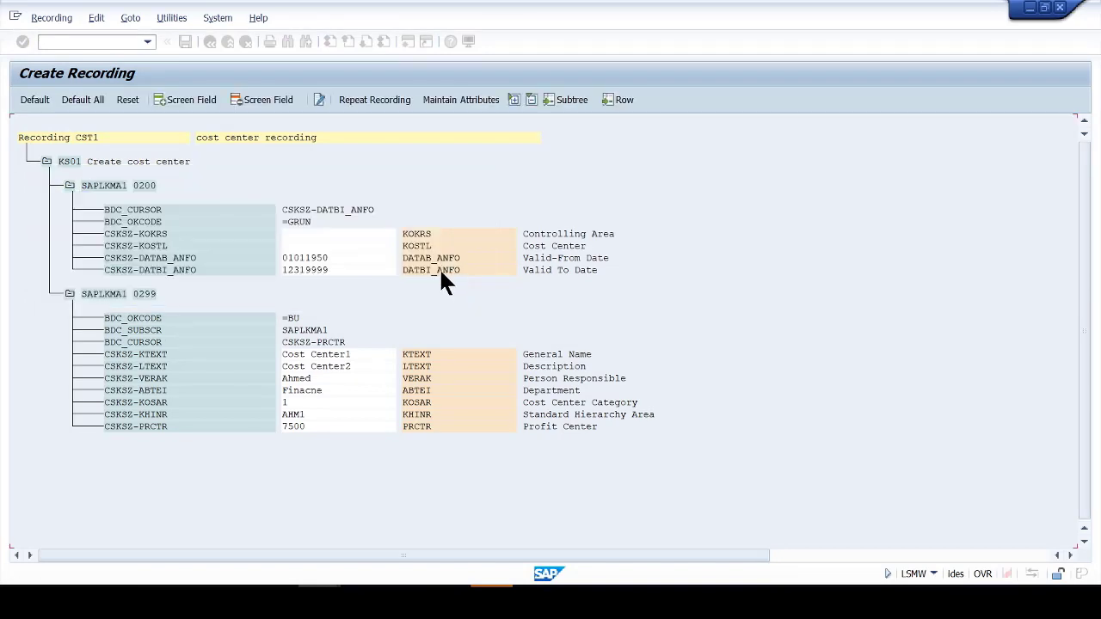
double_click(438, 266)
left_click_drag(272, 267, 92, 263)
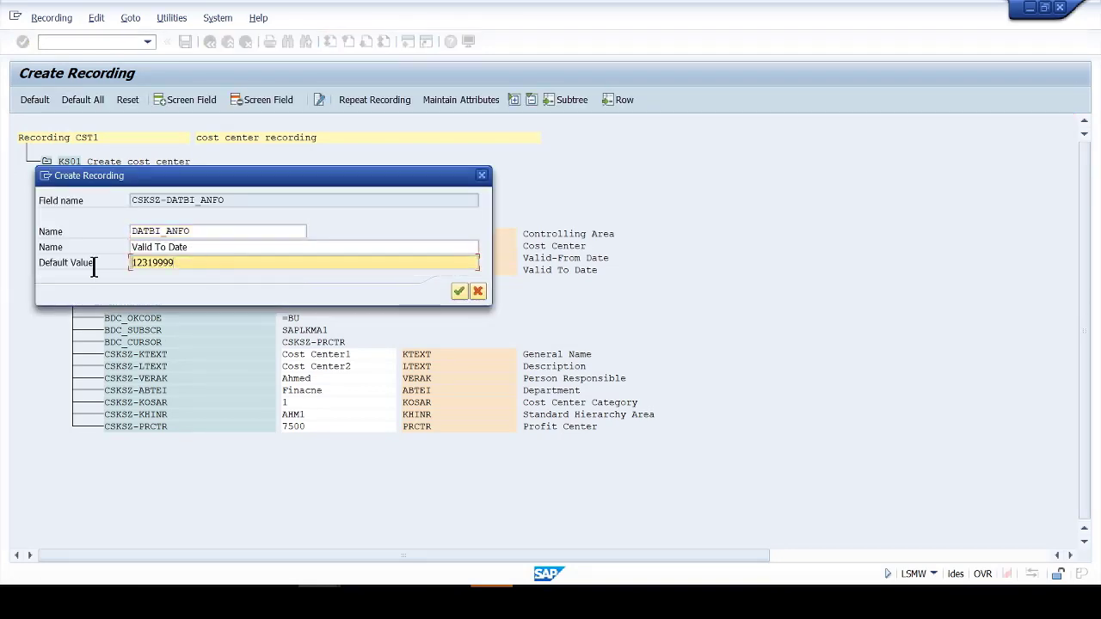
key("Delete")
left_click(459, 290)
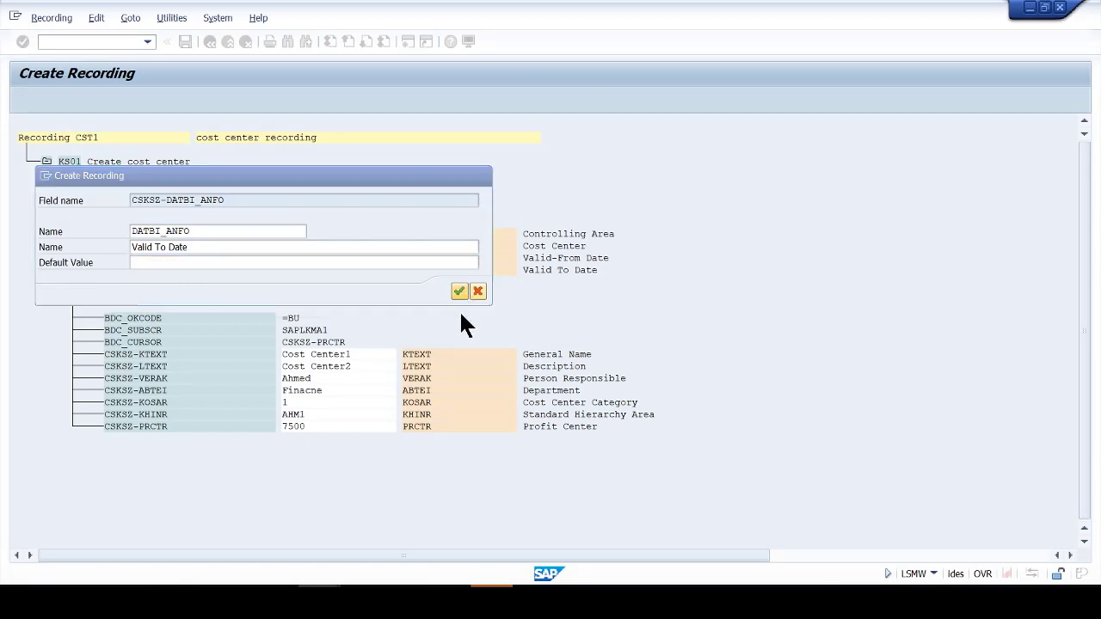
- Remove the default values from the General Name (KTEXT) and Description (LTEXT) fields
double_click(456, 356)
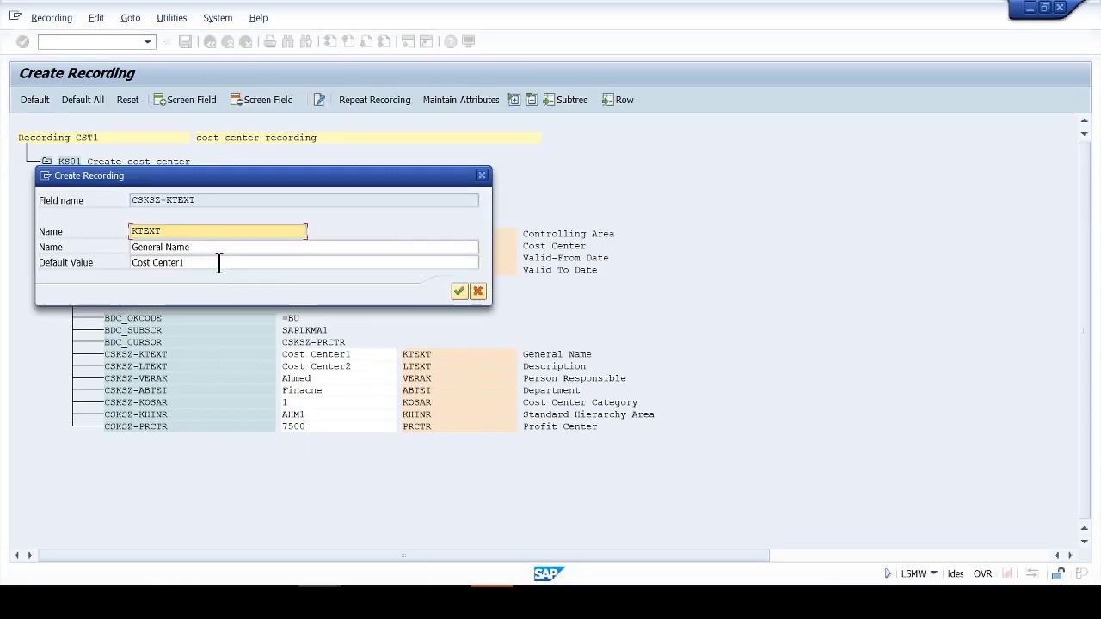
left_click_drag(219, 261, 10, 269)
key("Delete")
left_click(459, 290)
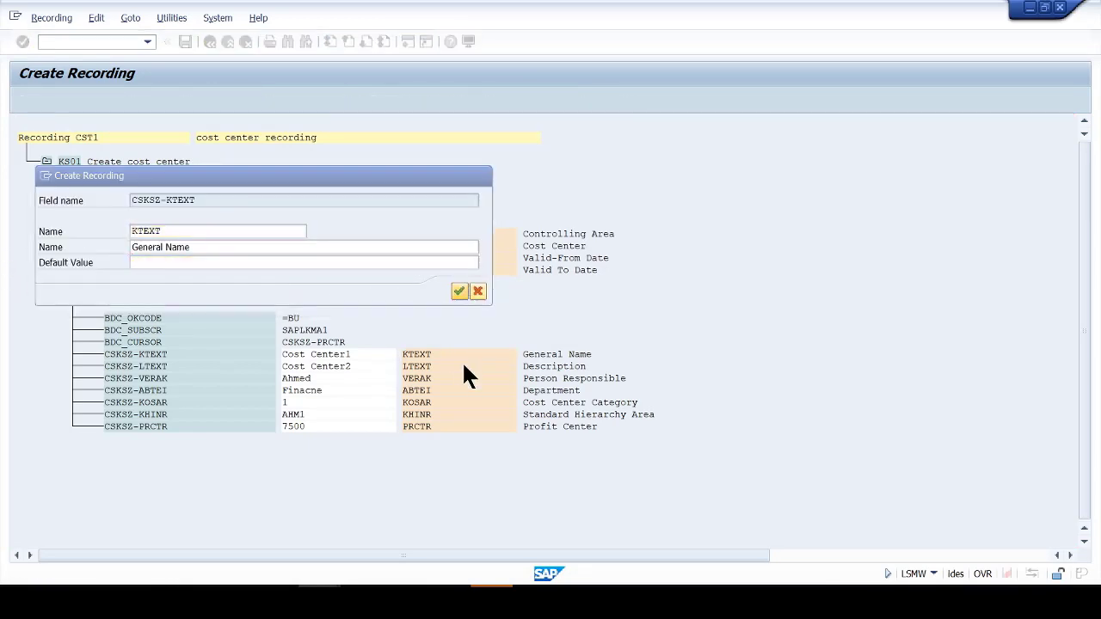
left_click(446, 367)
double_click(445, 366)
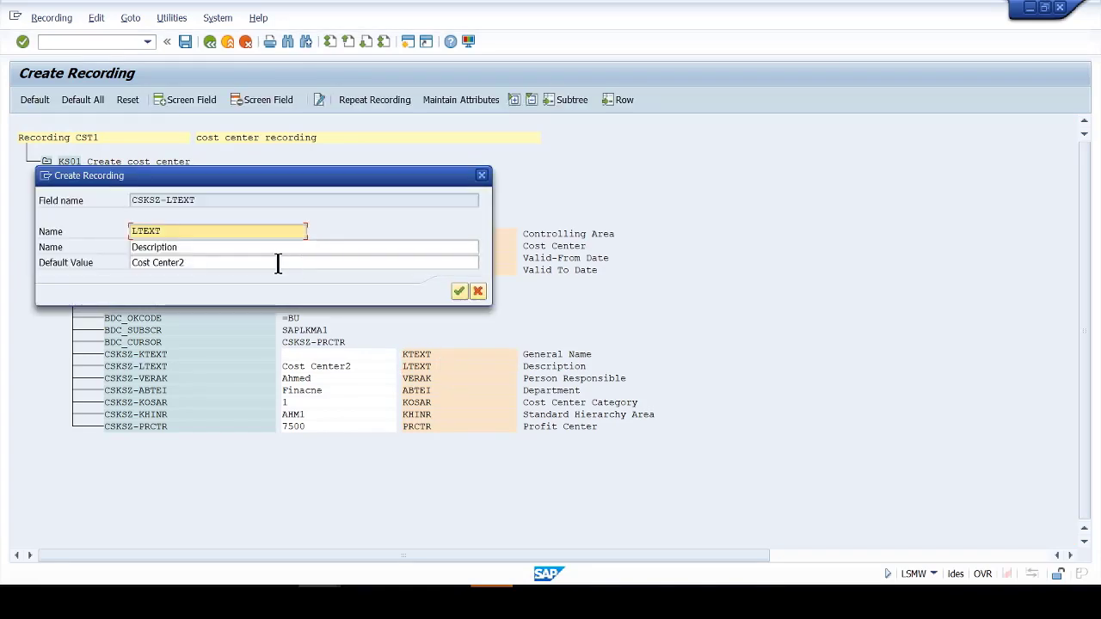
left_click_drag(277, 263, 120, 263)
key("Delete")
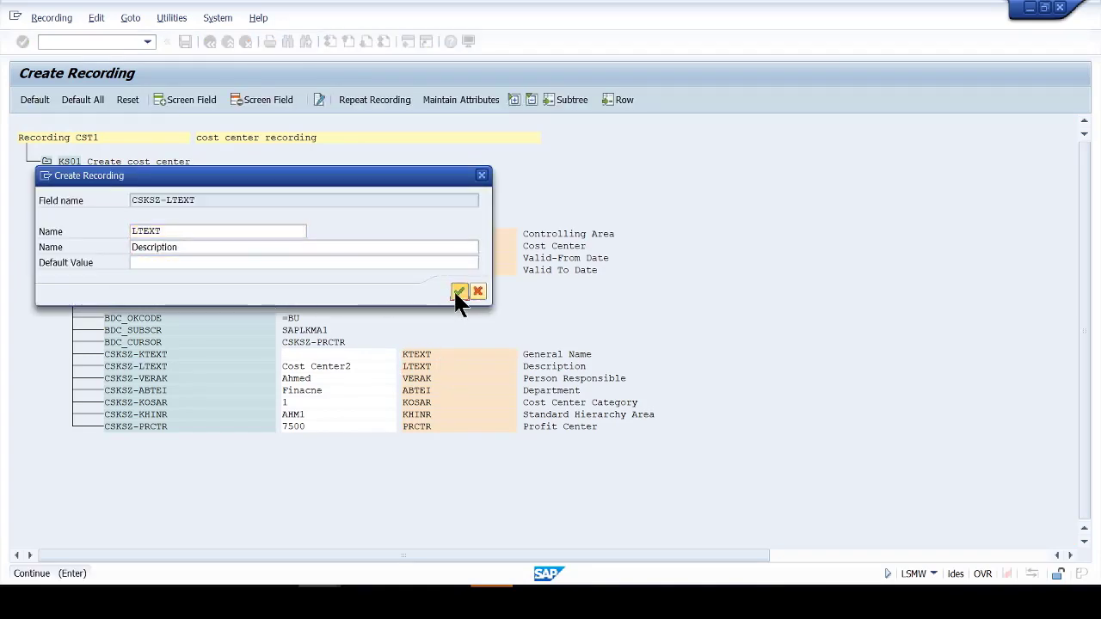
left_click(456, 290)
- Remove the default values from the Person Responsible (VERAK) and Department (ABTEI) fields
double_click(422, 376)
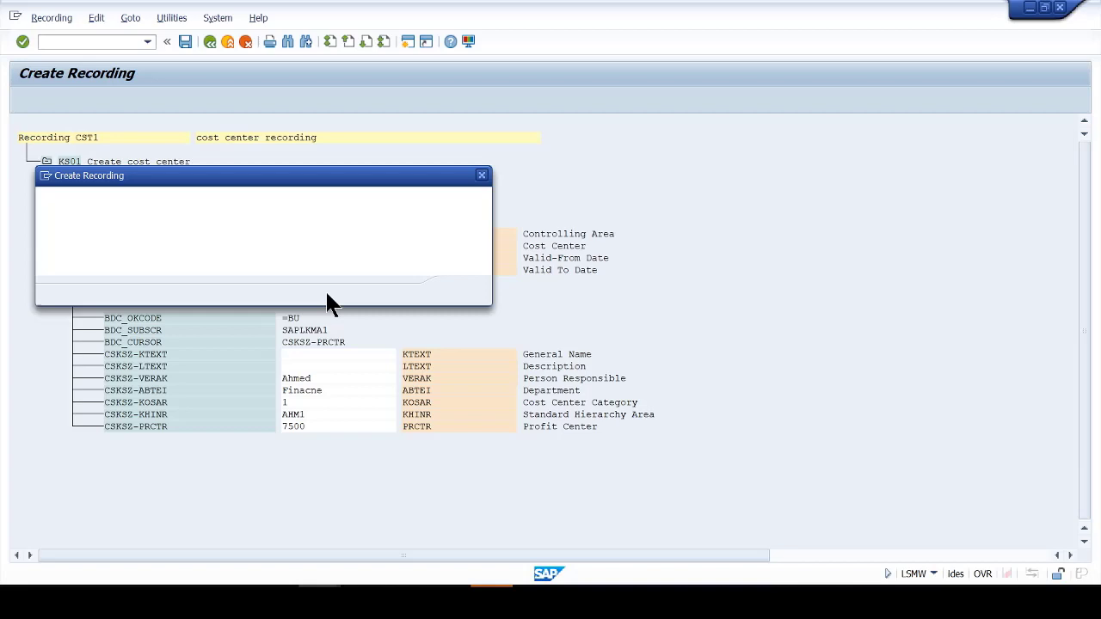
left_click_drag(300, 262, 50, 265)
key("Delete")
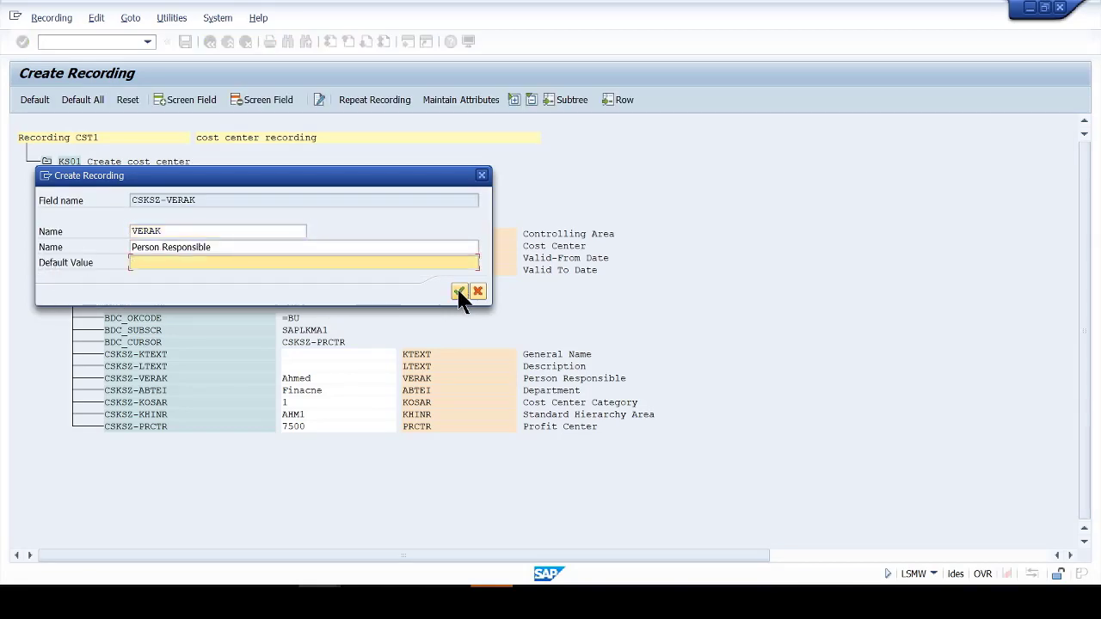
left_click(458, 291)
double_click(435, 389)
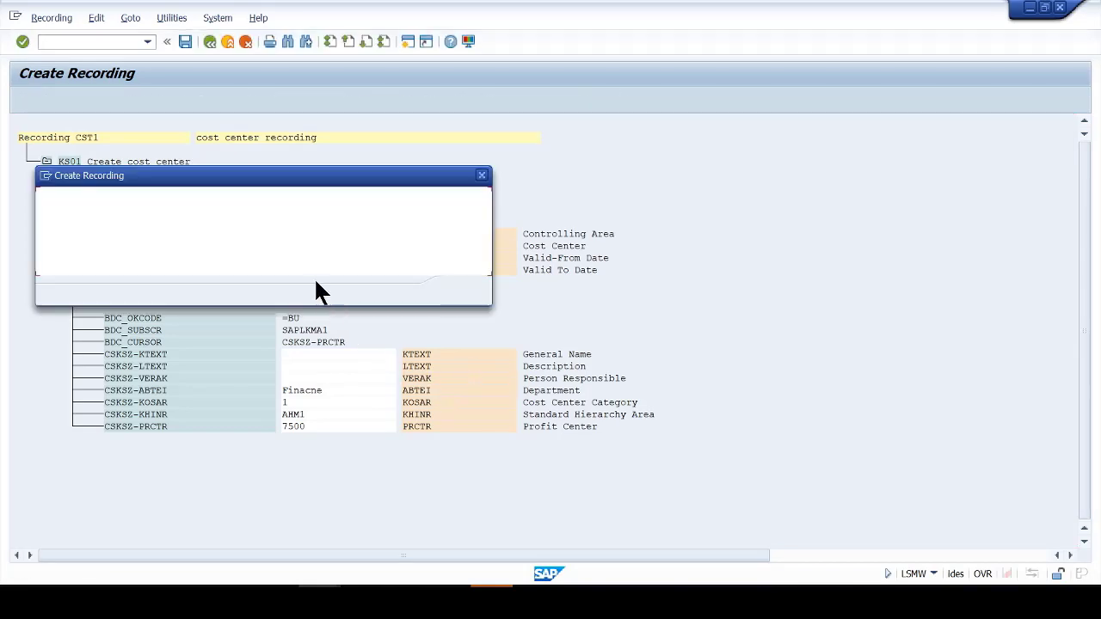
left_click_drag(290, 263, 73, 269)
key("Delete")
left_click(457, 289)
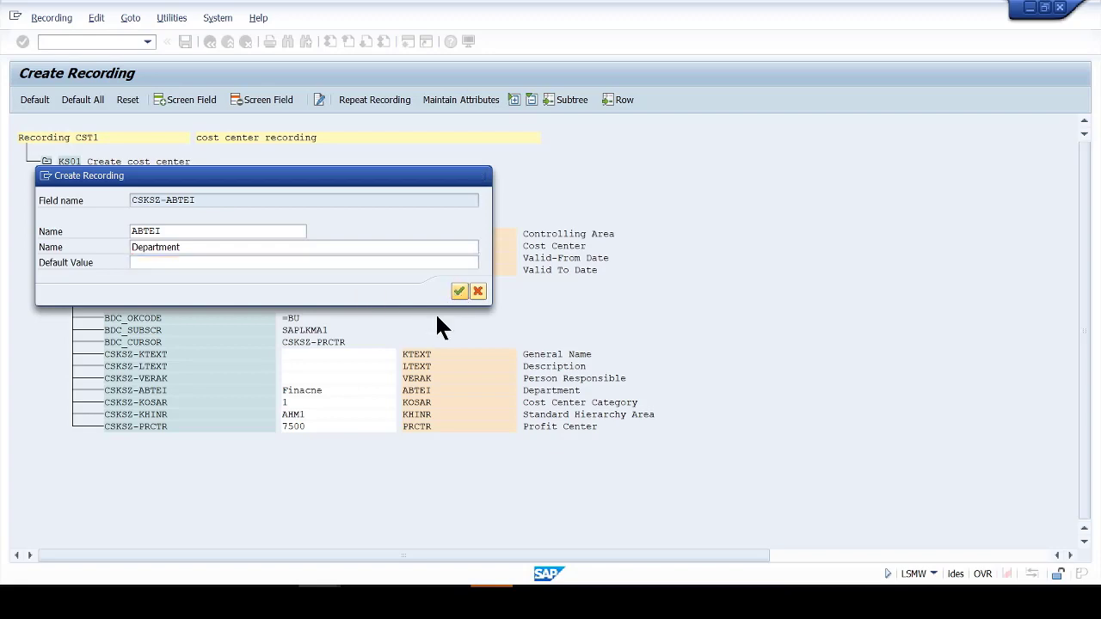
- Clear the default values of the Cost Center Category (KOSAR) and Standard Hierarchy Area (KHINR) fields
double_click(434, 405)
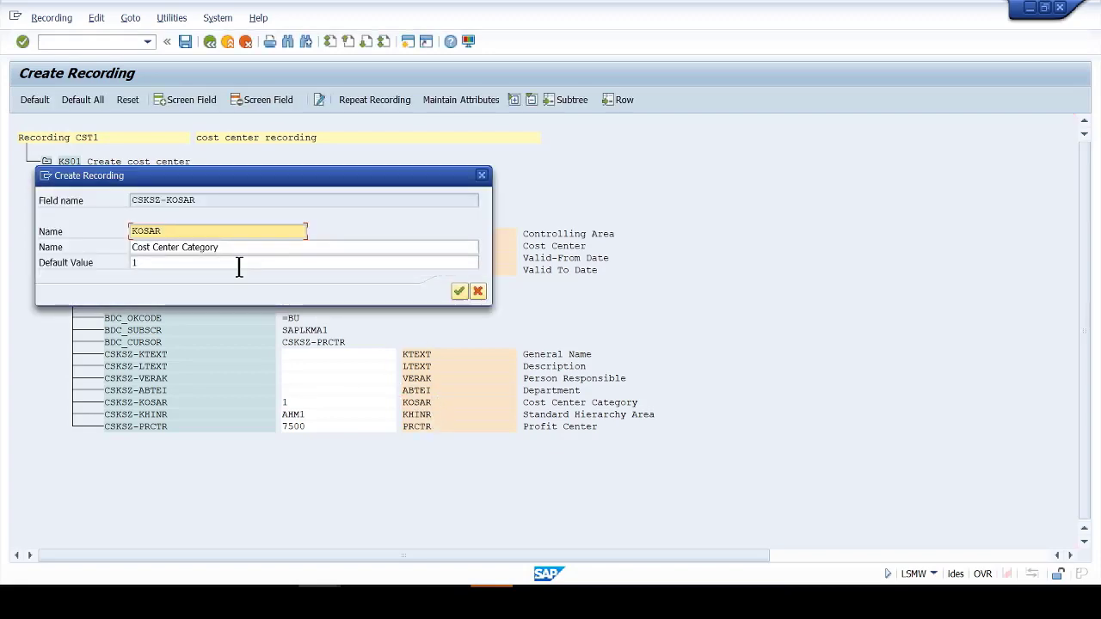
left_click_drag(238, 263, 103, 266)
key("Delete")
left_click(457, 289)
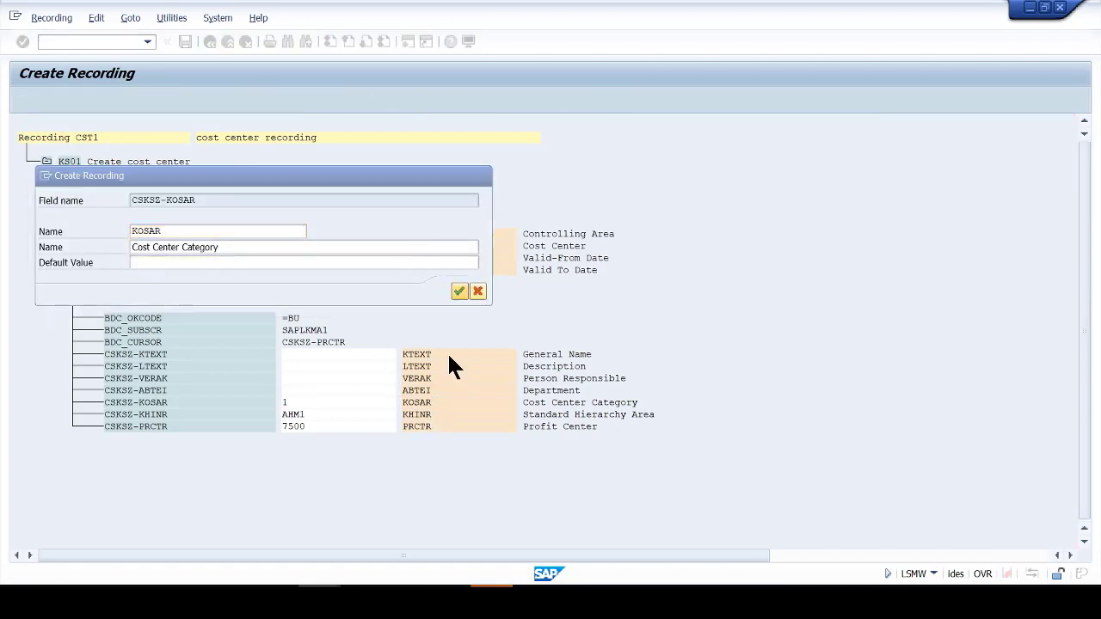
double_click(427, 411)
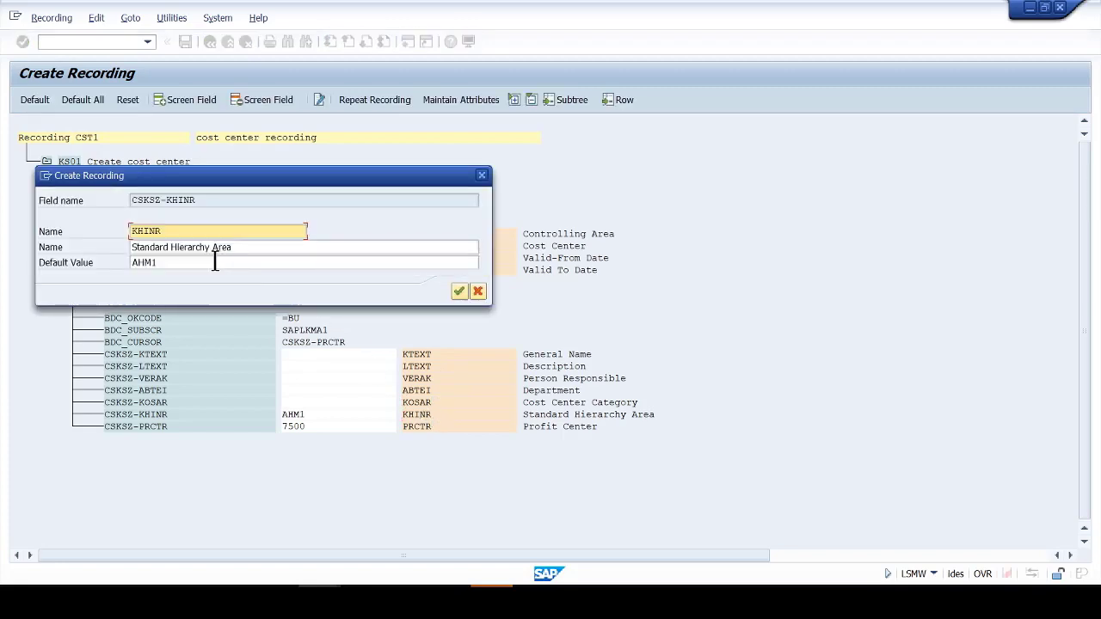
left_click_drag(216, 262, 130, 264)
key("Delete")
left_click(459, 291)
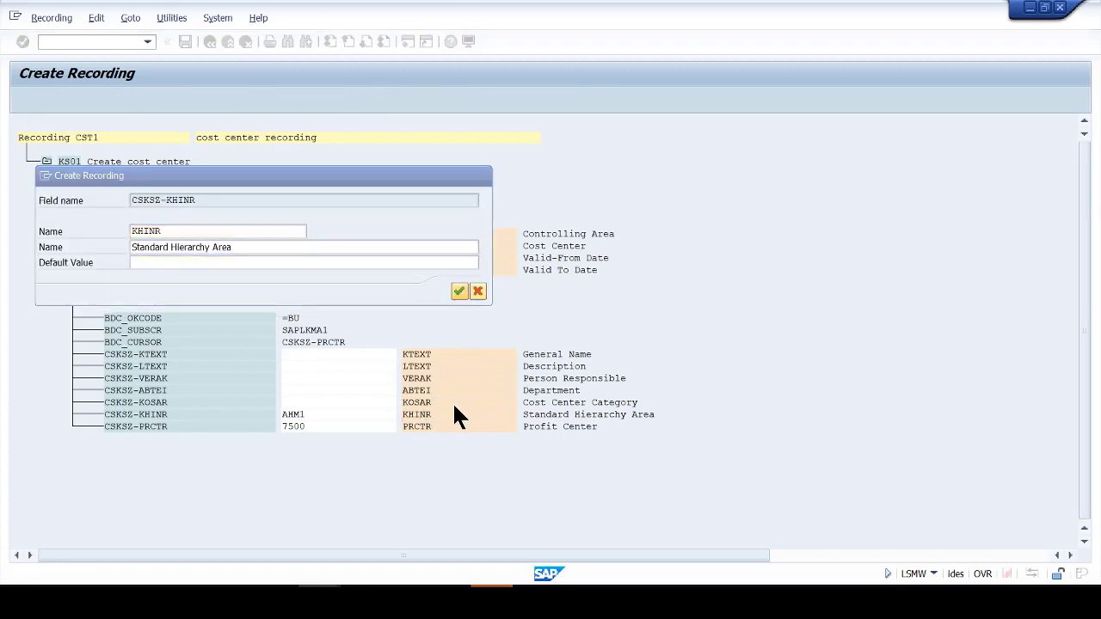
- Clear the default value of the Profit Center (PRCTR) field in the recording
double_click(417, 425)
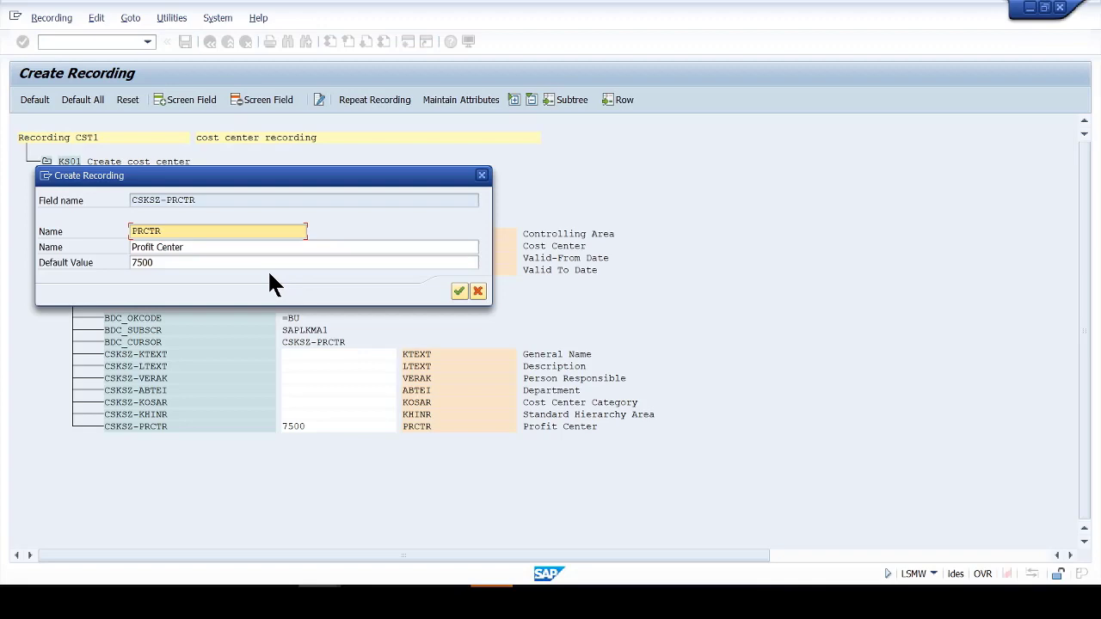
left_click_drag(219, 262, 130, 263)
key("Delete")
left_click(459, 290)
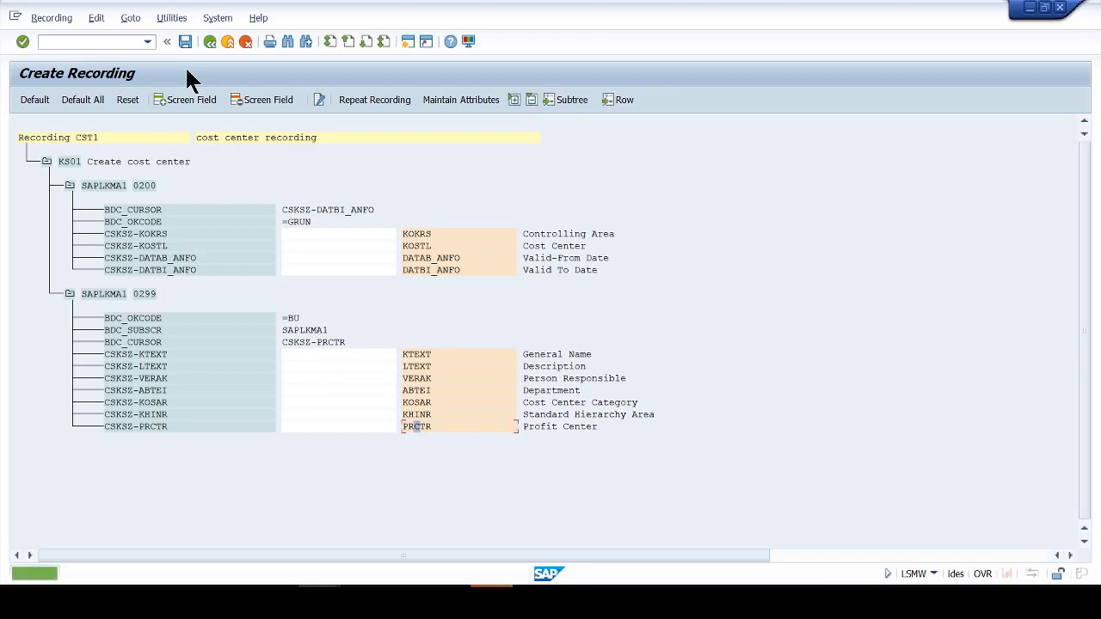
- Leave the recording, save the object attributes with batch input recording CST1, and return to the list of process steps
left_click(208, 41)
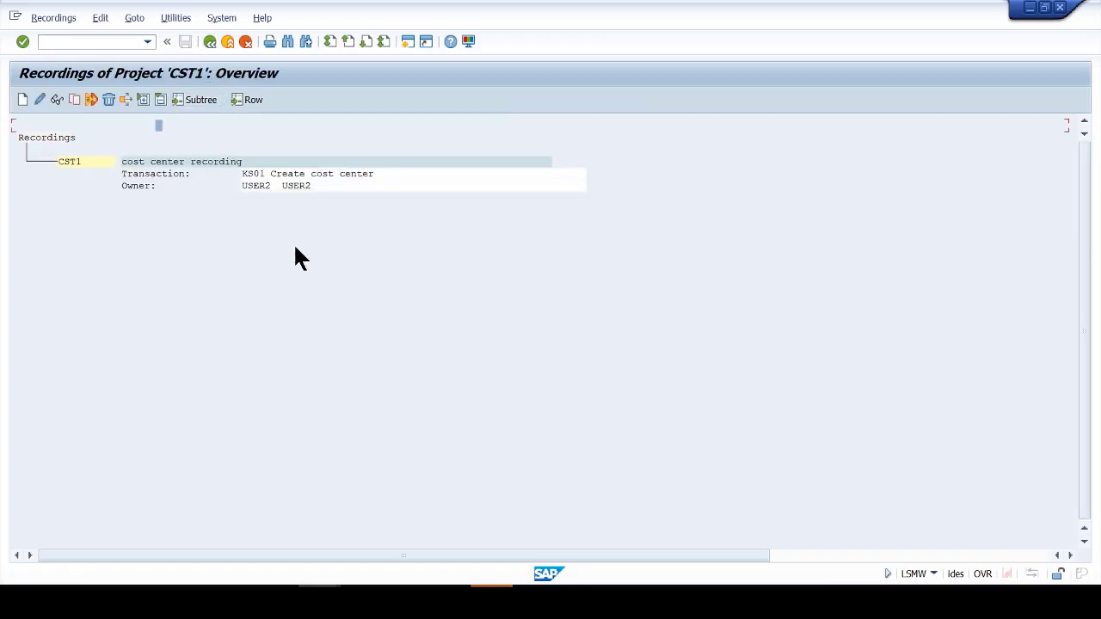
left_click(209, 41)
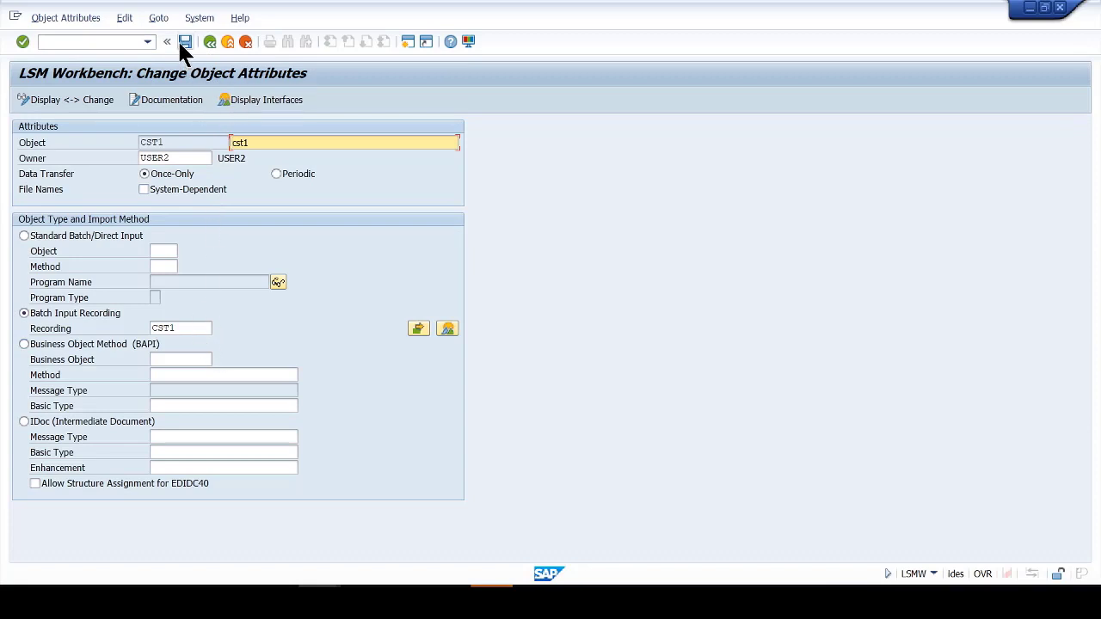
key("ctrl+s")
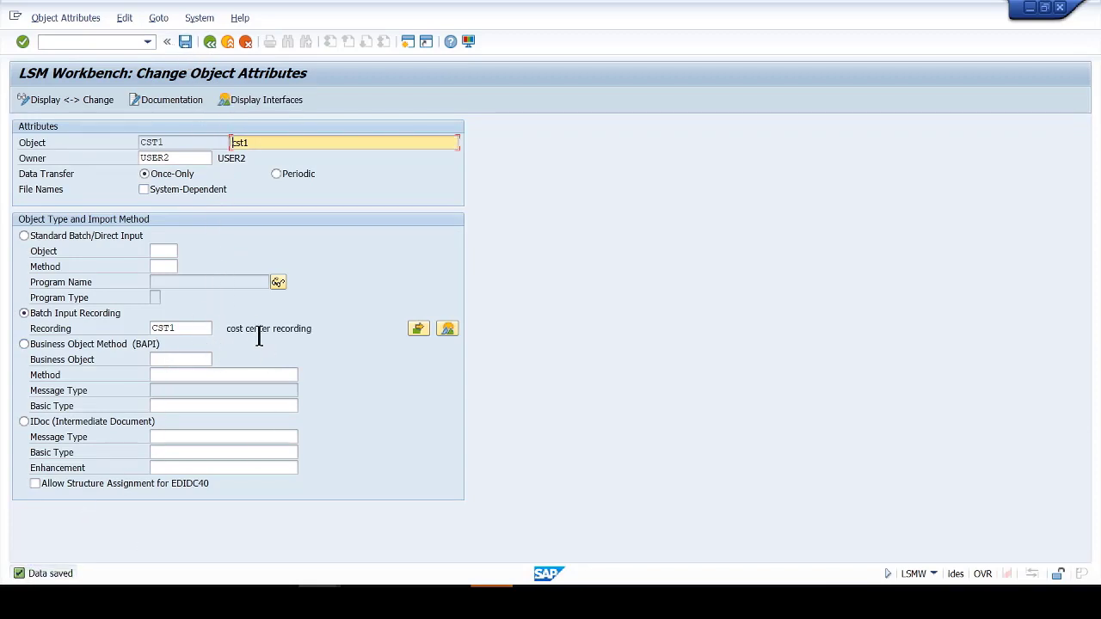
left_click_drag(265, 329, 325, 329)
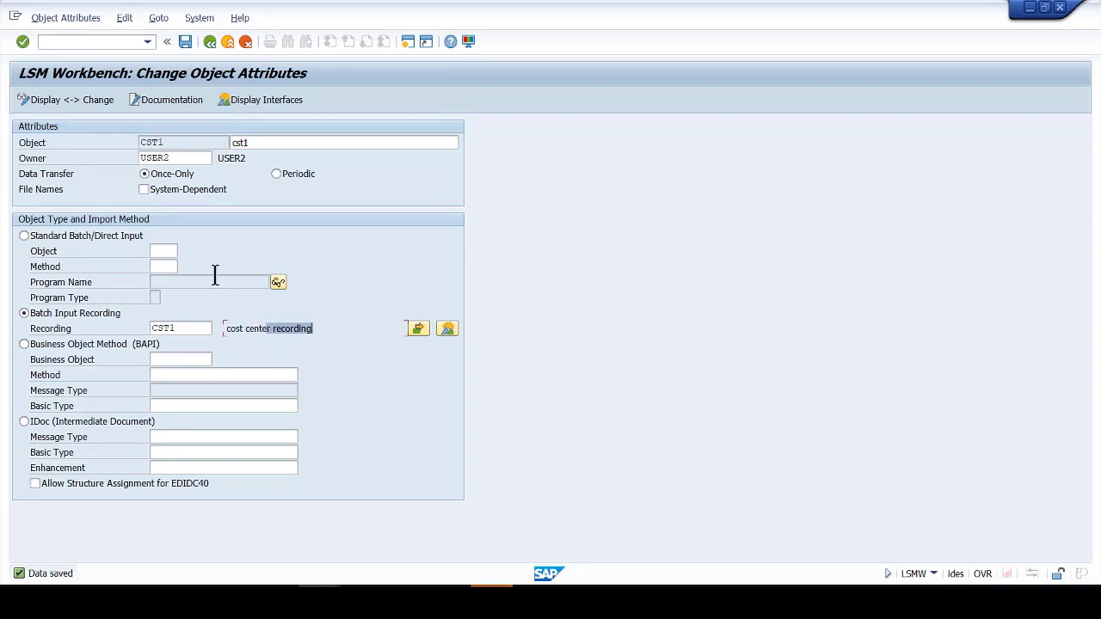
left_click(209, 42)
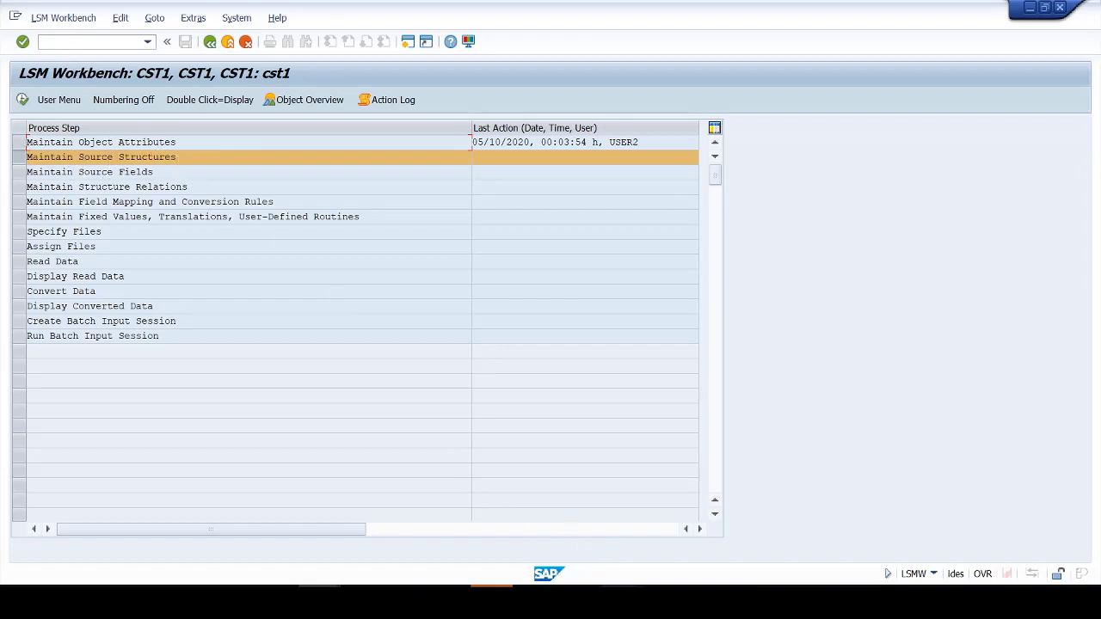
- Display the object overview of CST1 in table form to review its target fields
mouse_move(491, 593)
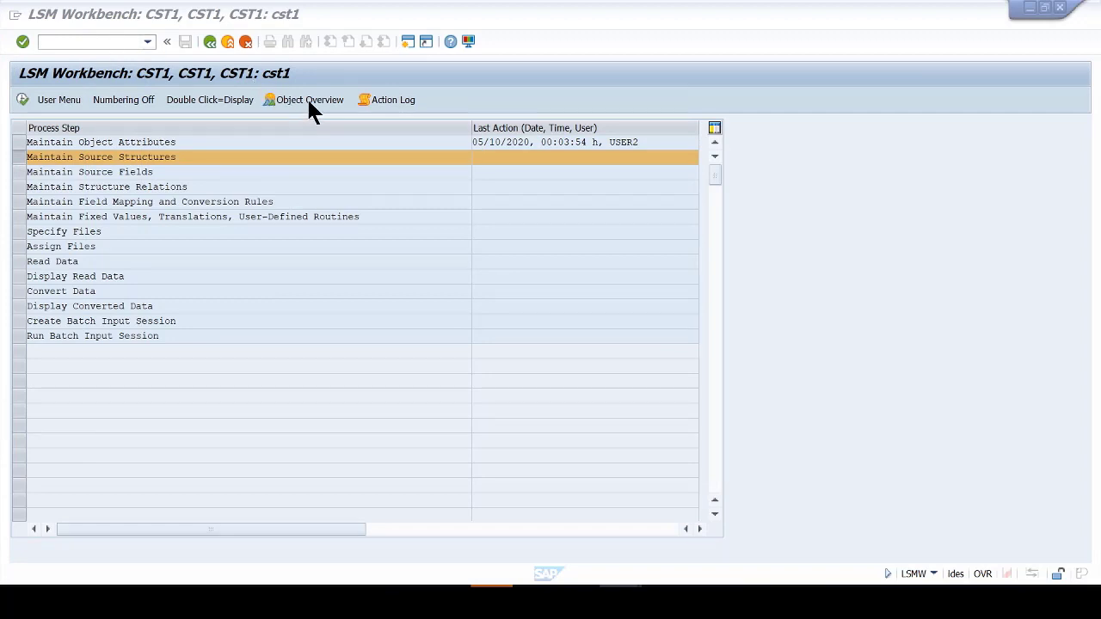
left_click(309, 101)
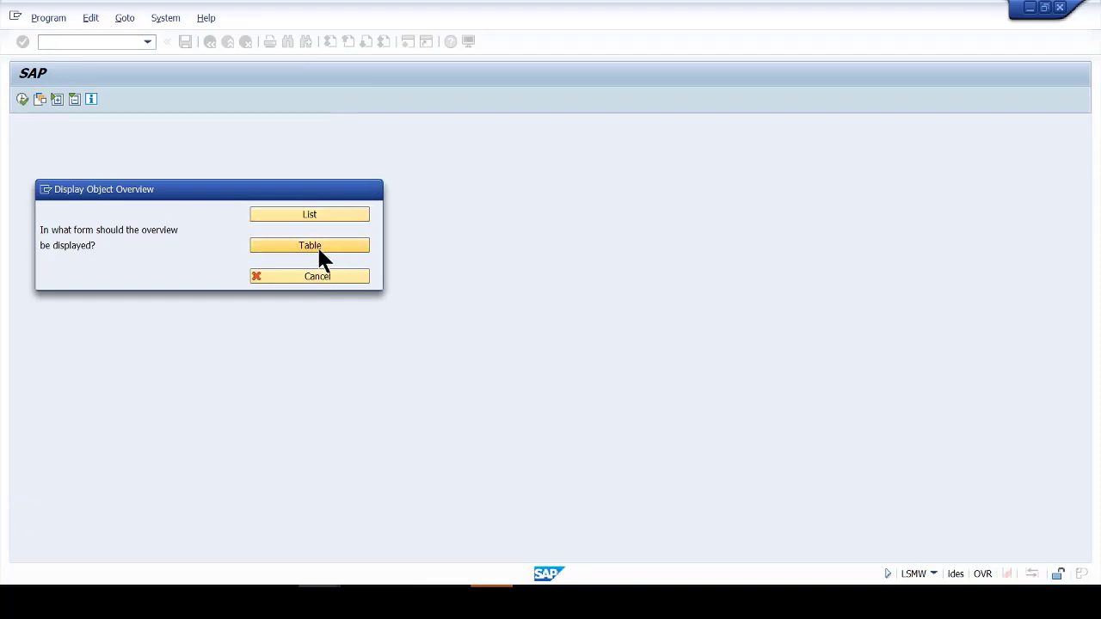
left_click(319, 249)
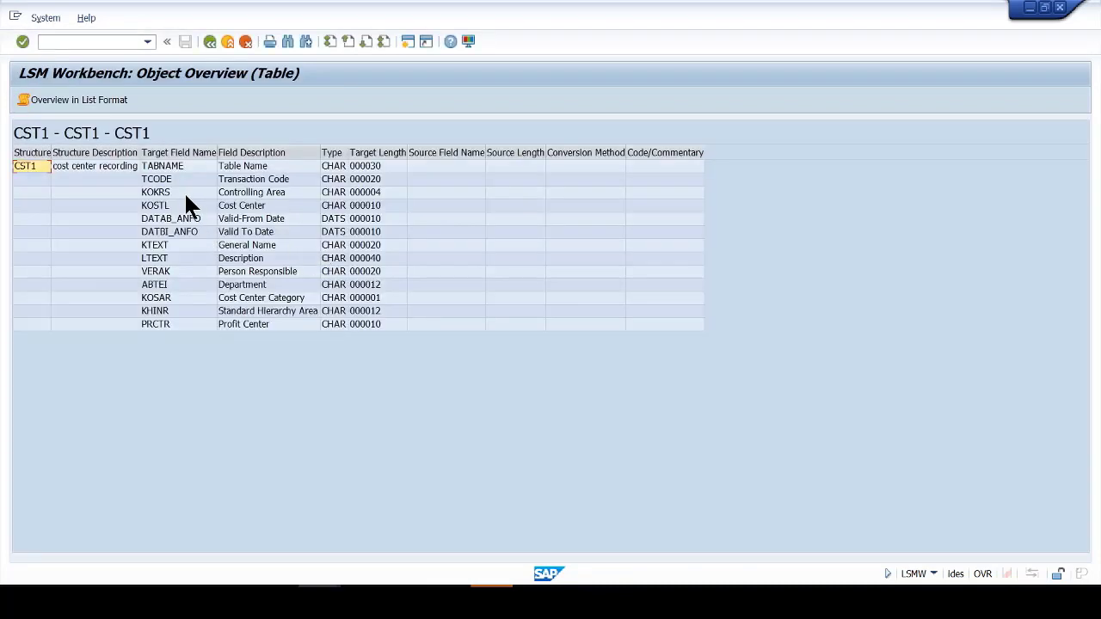
- Copy the block of target field names, descriptions, types and lengths for rows KOKRS to PRCTR from the object overview
left_click(183, 191)
left_click_drag(169, 194, 361, 328)
key("ctrl+c")
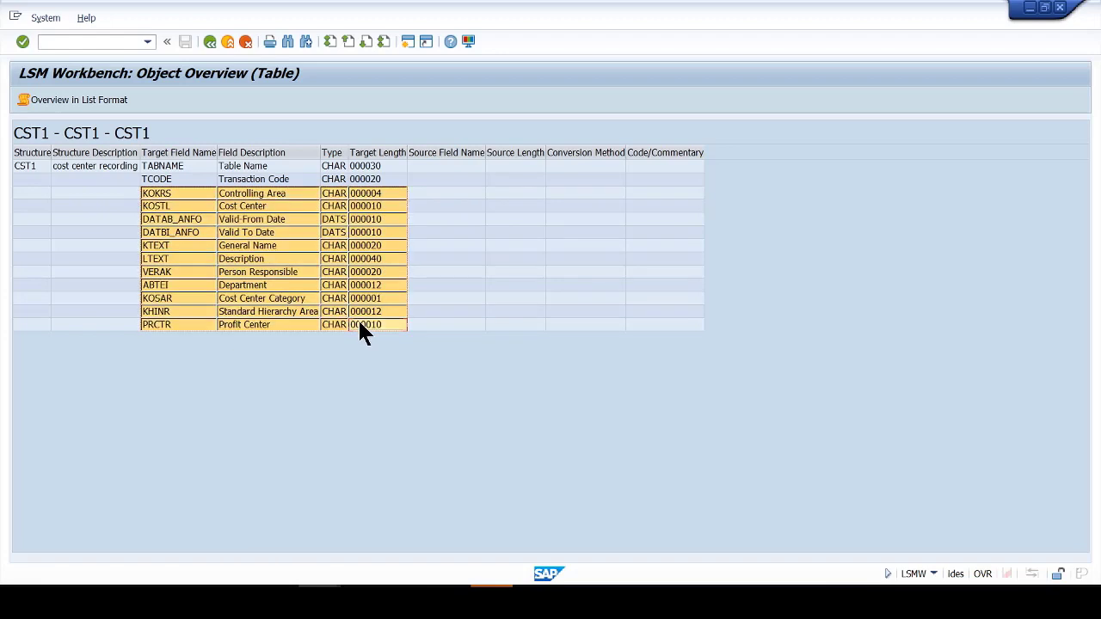
left_click(46, 17)
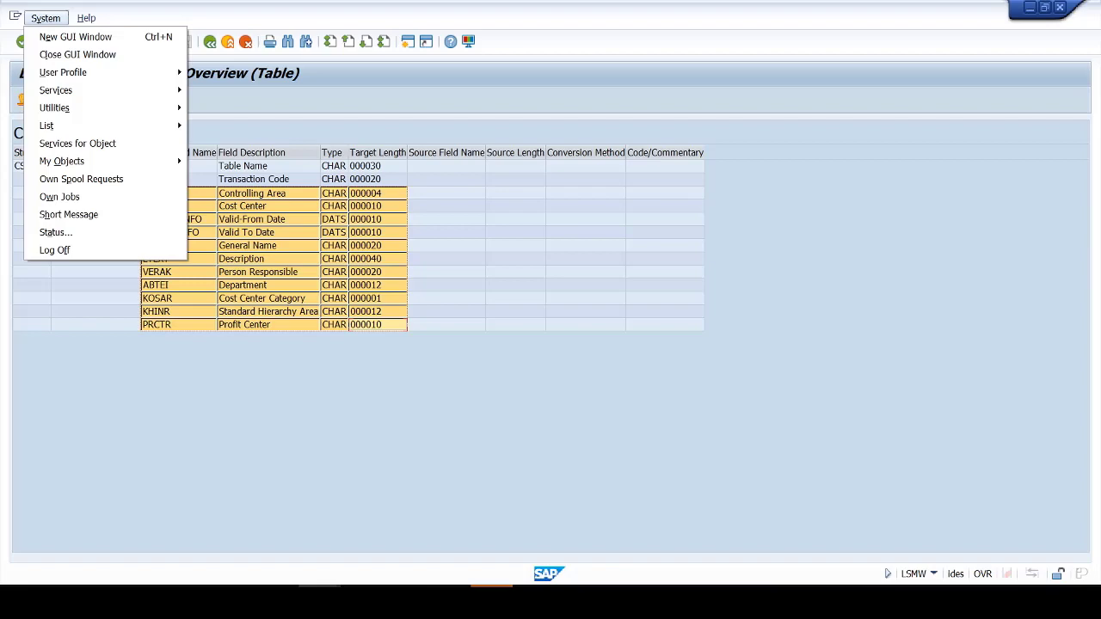
key("Escape")
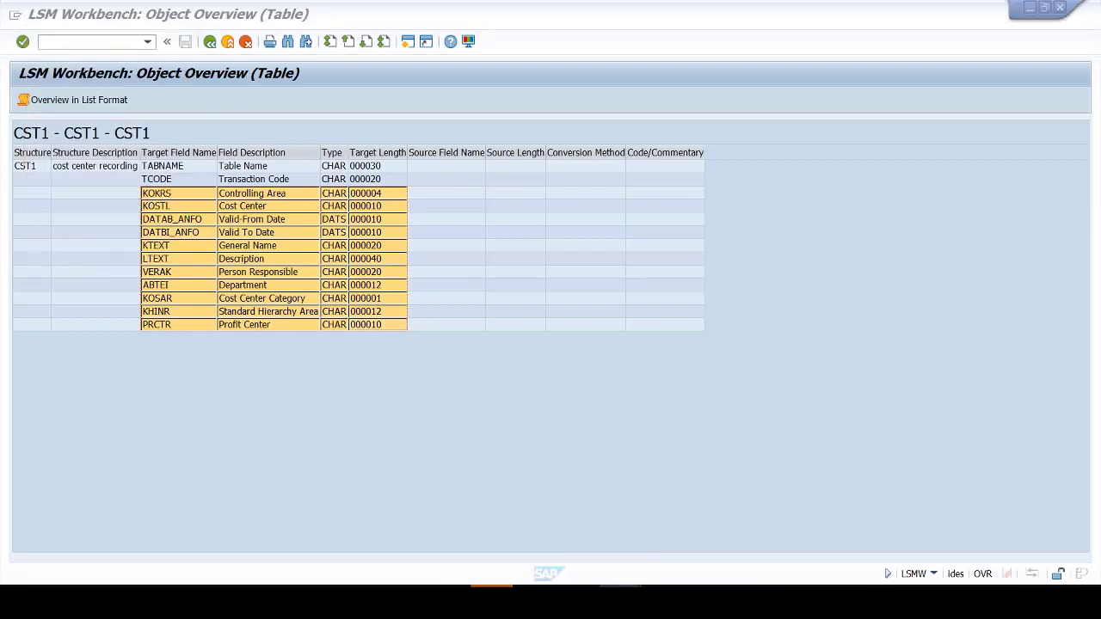
- Switch to the Excel workbook Book1, maximize its window and close the Document Recovery pane
key("alt+Tab")
left_click_drag(521, 130, 541, 118)
double_click(540, 118)
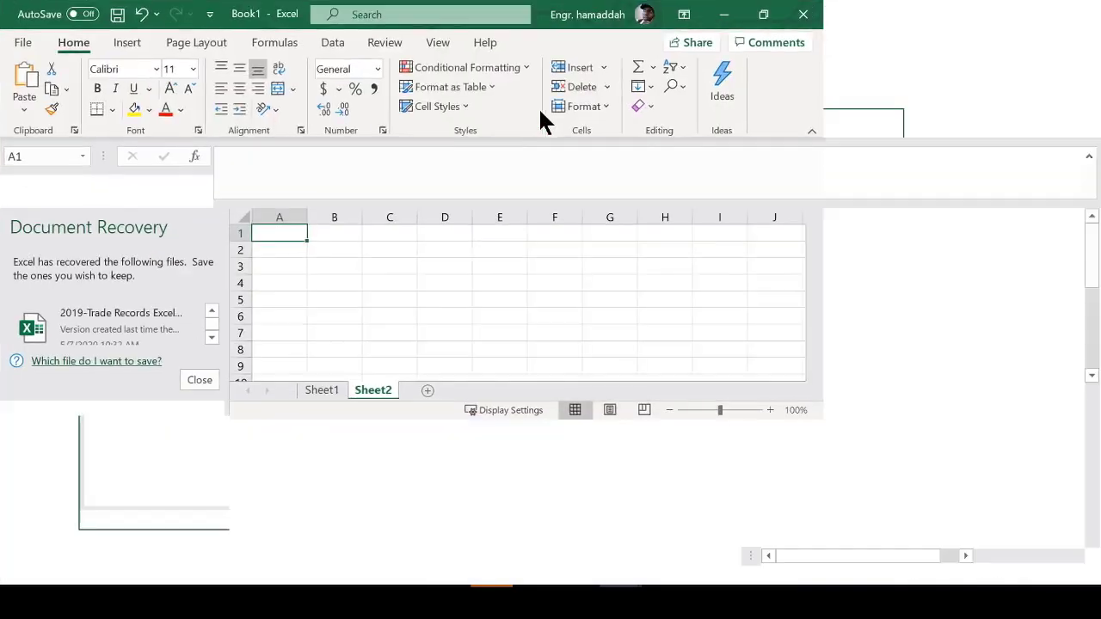
left_click(203, 549)
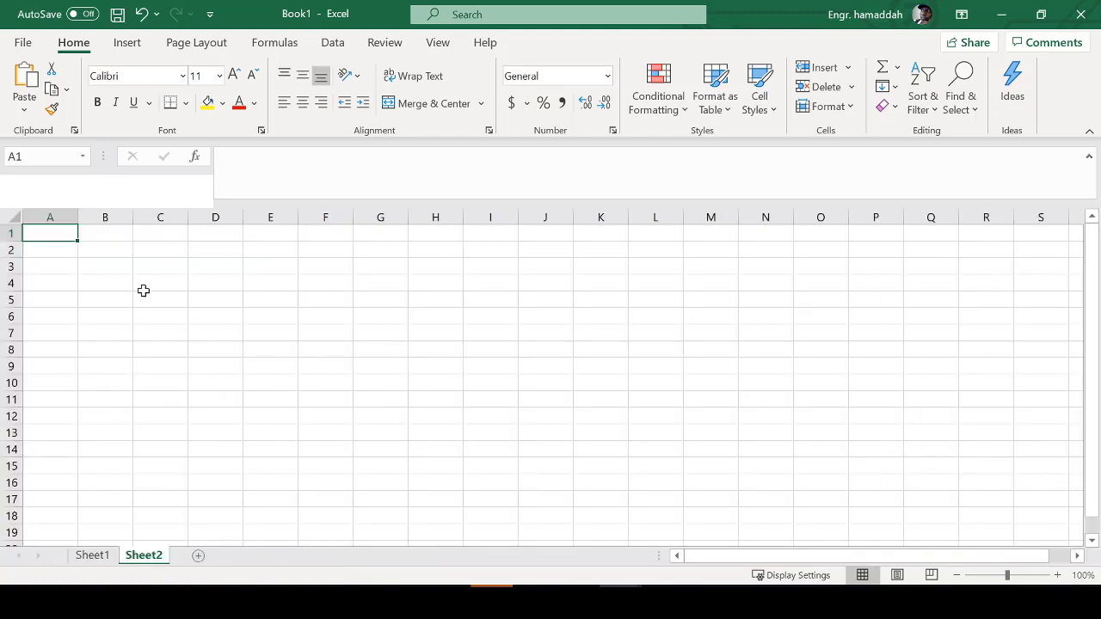
- Try pasting the copied field block into Sheet2 from A1 with column A widened, and undo the paste
key("ctrl+v")
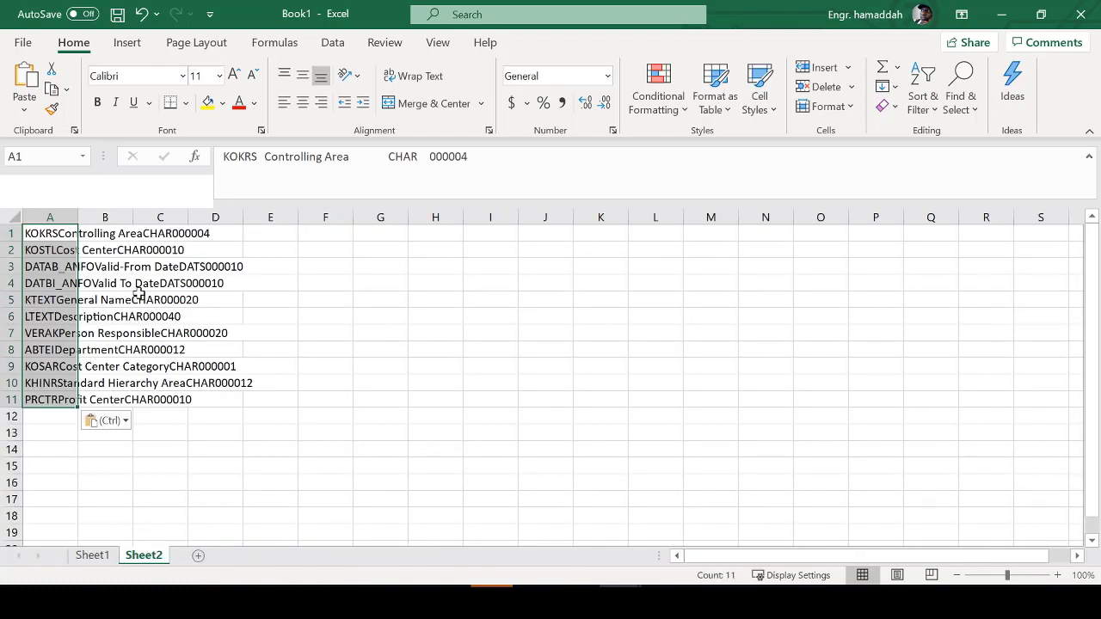
key("ctrl+z")
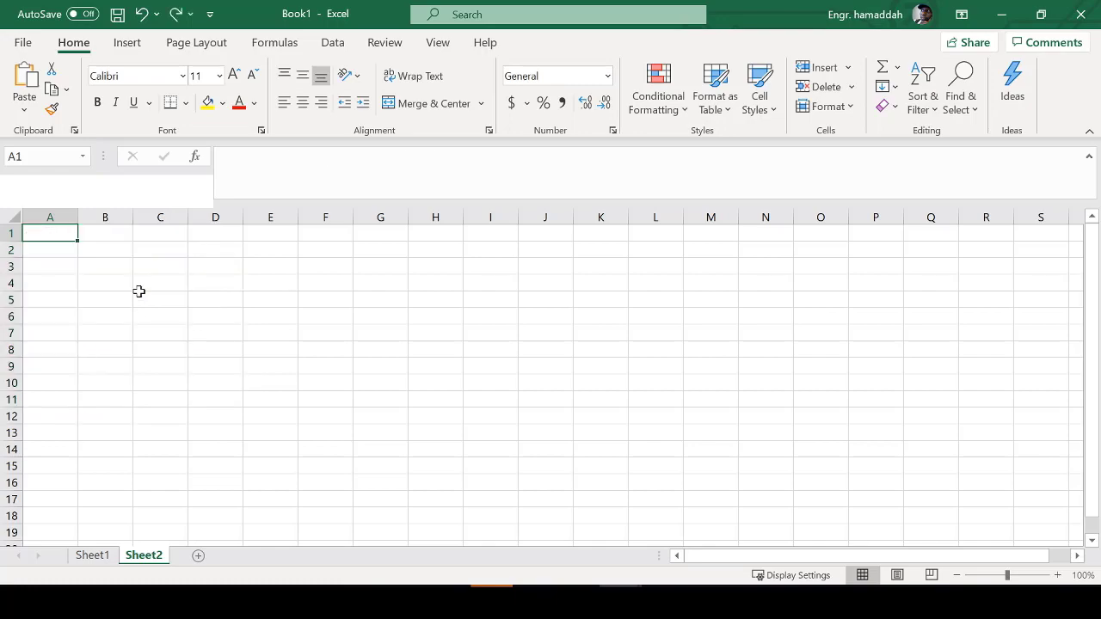
key("alt+Tab")
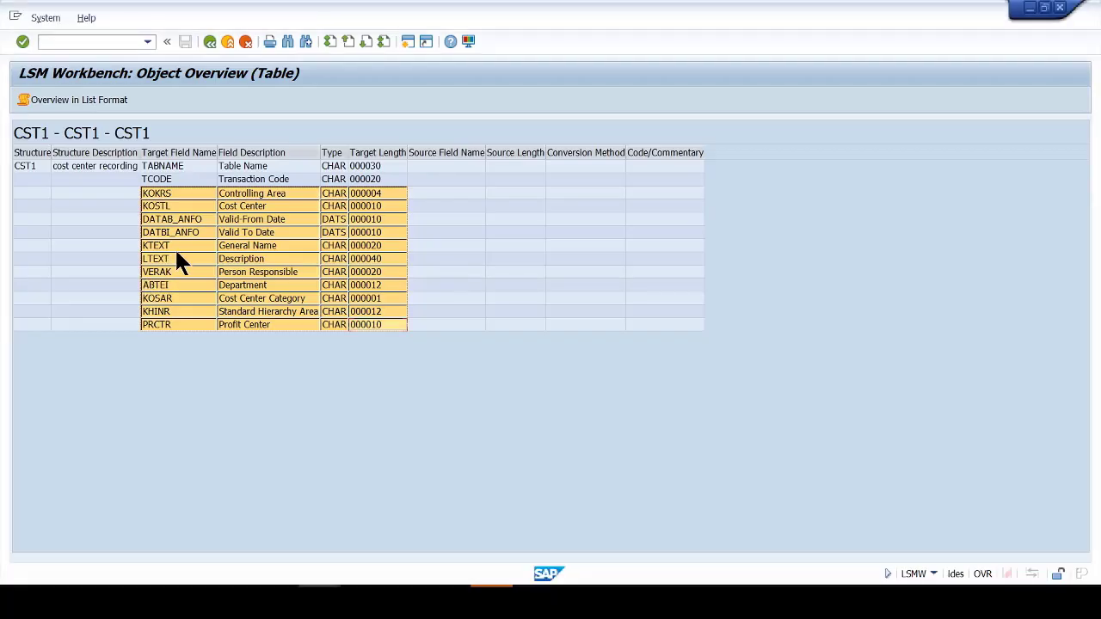
key("alt+Tab")
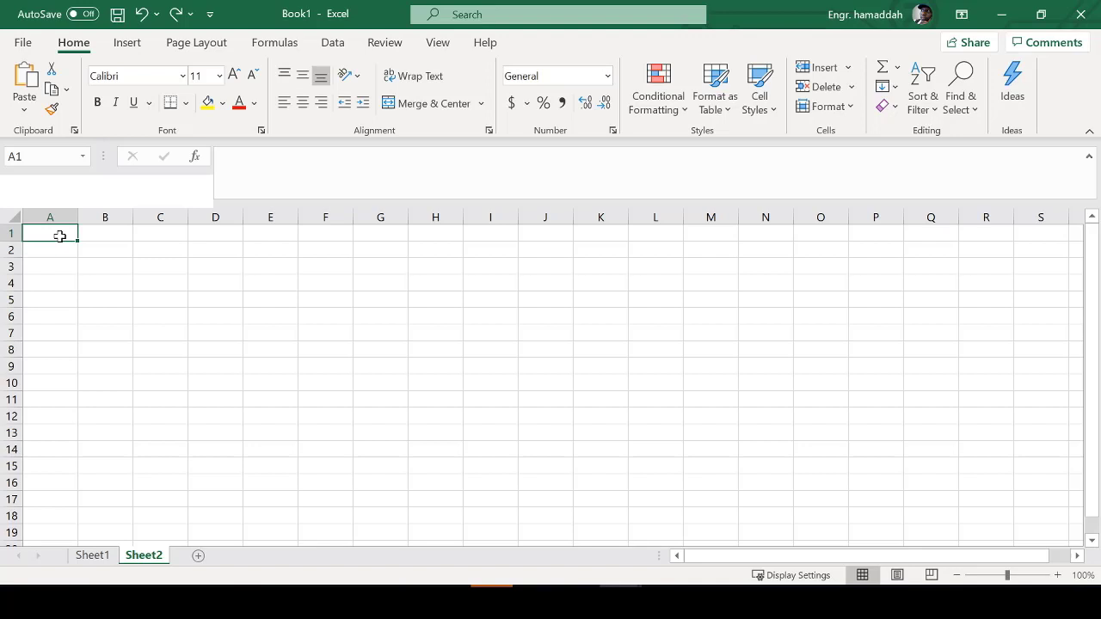
type("KOKRSControlling AreaCHAR000004 KOSTLCost CenterCHAR000010 DATAB_ANFOValid-From DateDATS000010 DATBI_ANFOValid To DateDATS000010 KTEXTGeneral NameCHAR000020 LTEXTDescriptionCHAR000040 VERAKPerson ResponsibleCHAR000020 ABTEIDepartmentCHAR000012 KOSARCost Center CategoryCHAR000001 KHINRStandard Hierarchy AreaCHAR000012 PRCTRProfit CenterCHAR000010")
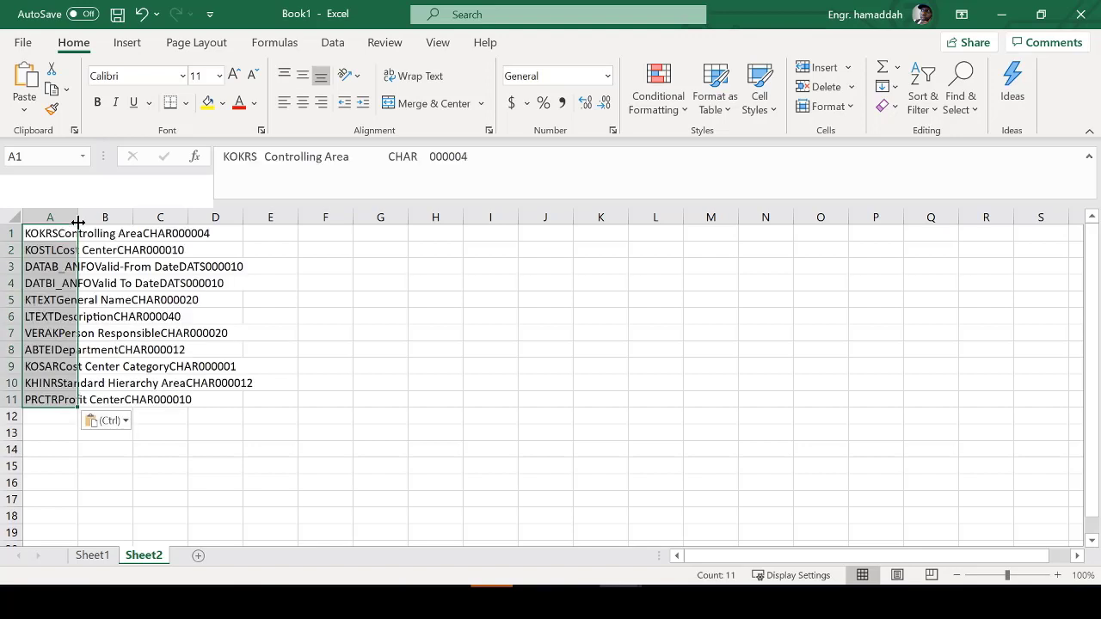
double_click(77, 216)
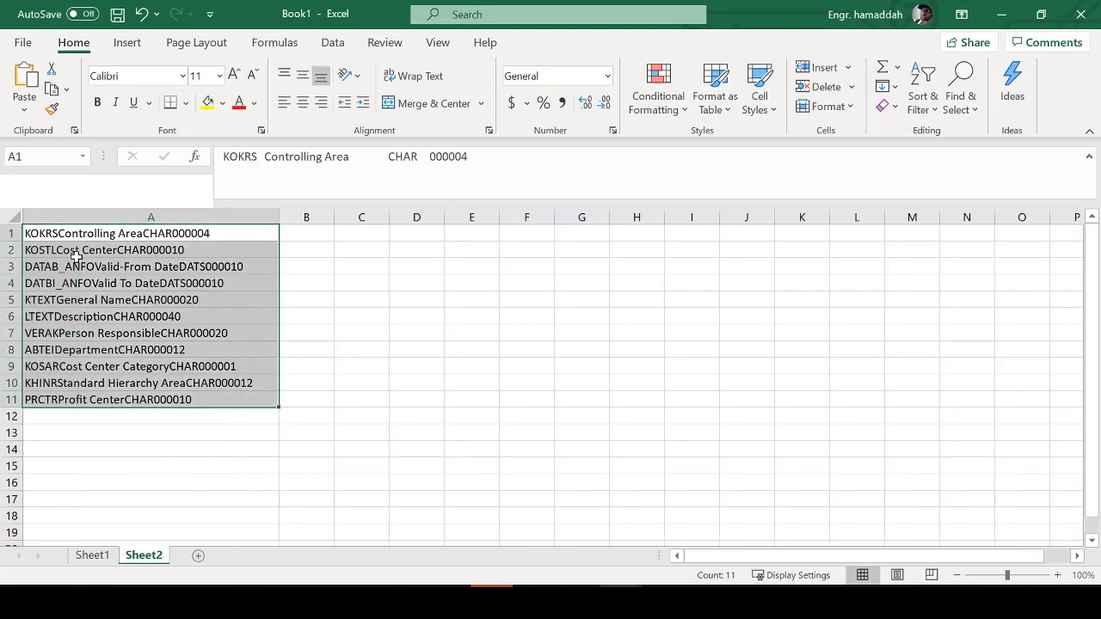
left_click(74, 239)
key("ctrl+z")
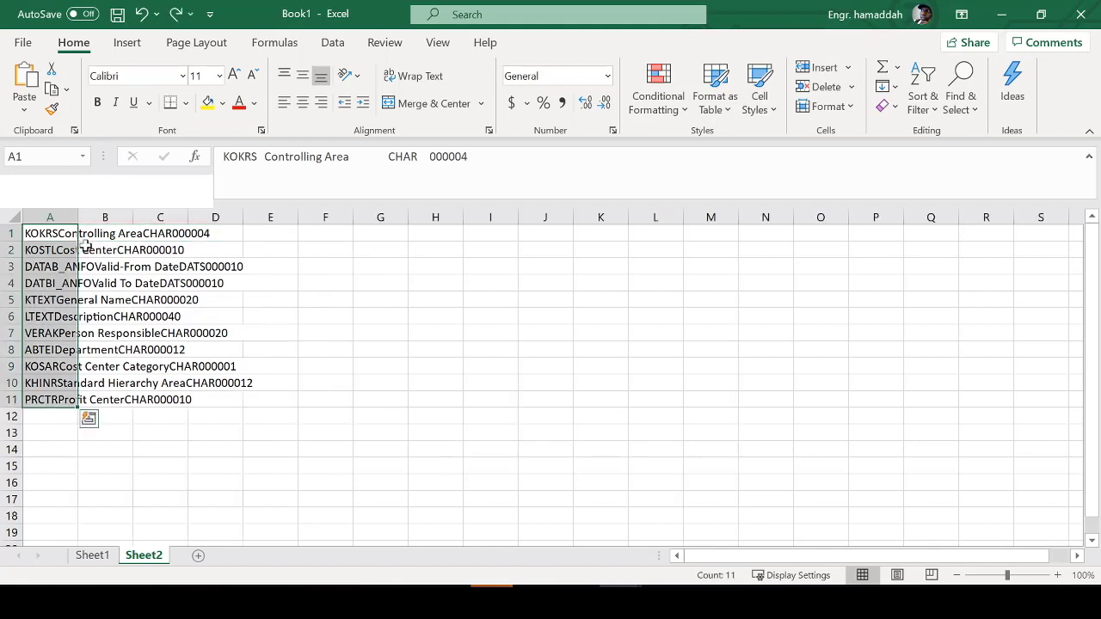
key("ctrl+z")
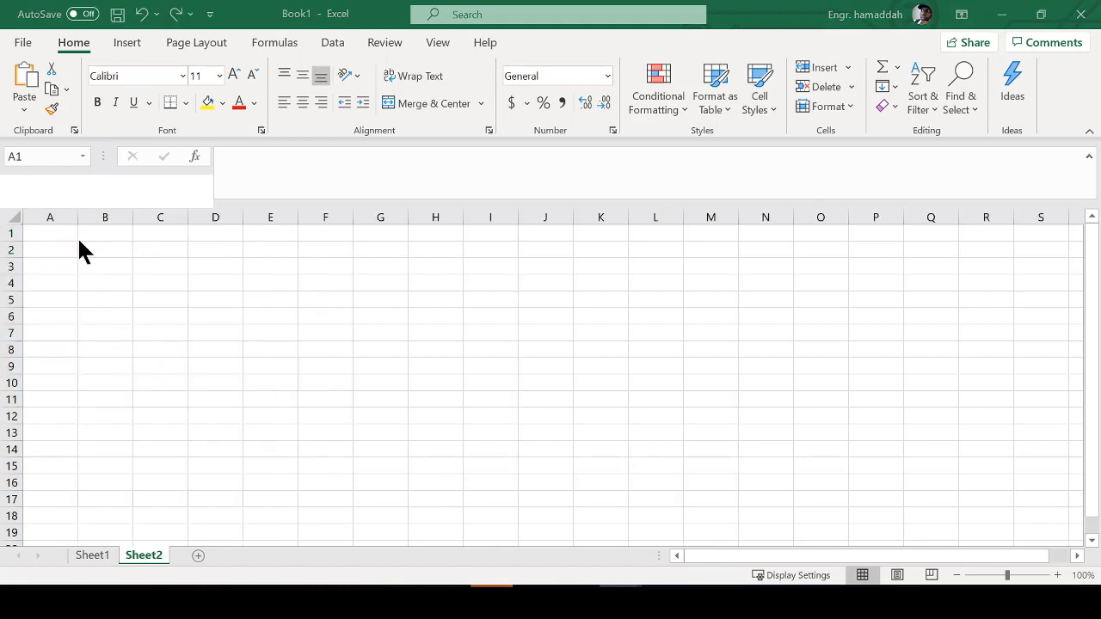
- Copy only the target field names KOKRS to PRCTR from the SAP object overview into Excel column A from A1, and widen the column
key("alt+Tab")
left_click(238, 220)
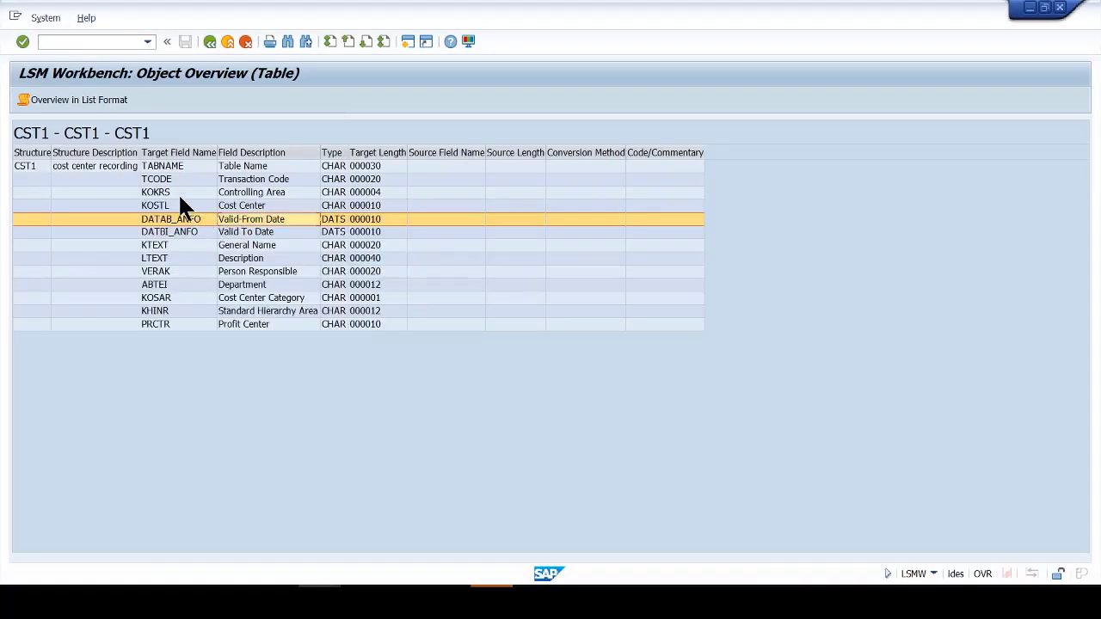
left_click(180, 193)
left_click(180, 194)
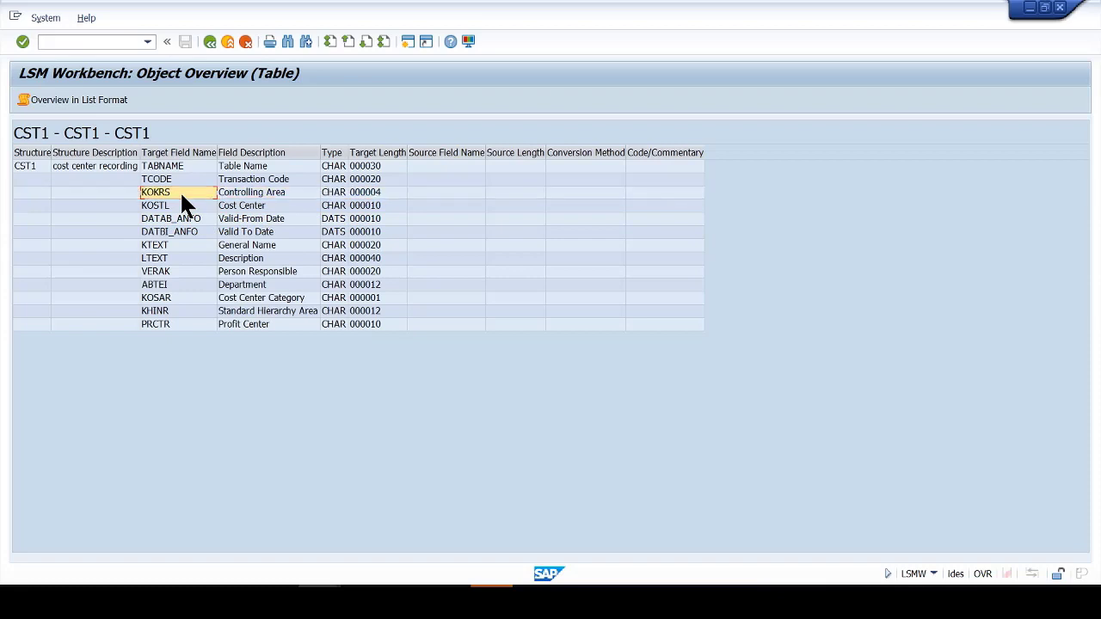
left_click_drag(181, 194, 181, 318)
key("ctrl+c")
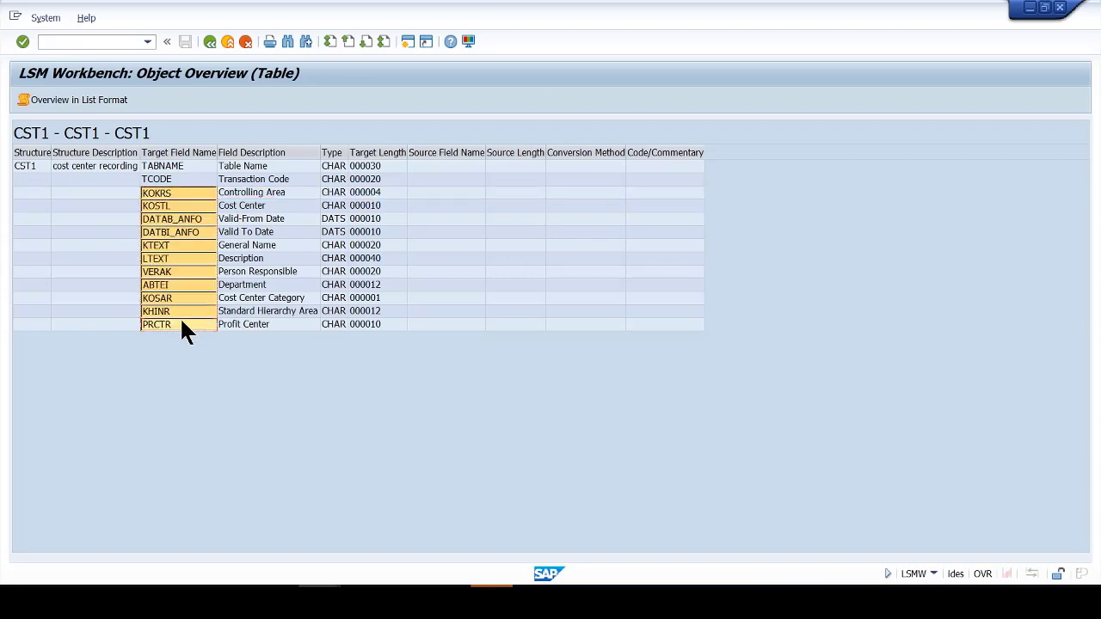
key("alt+Tab")
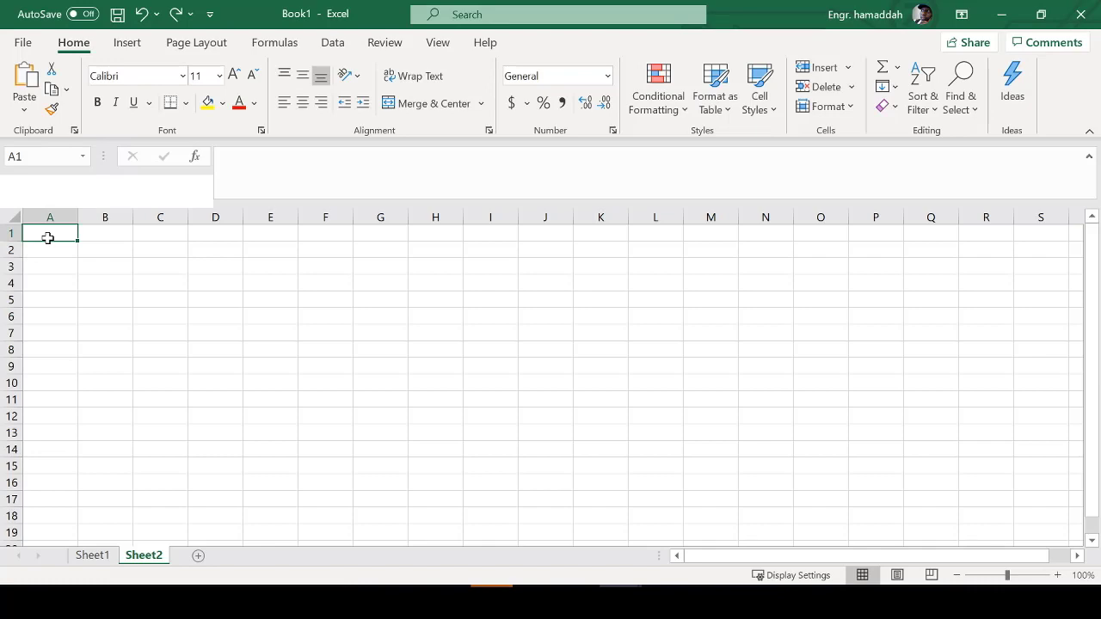
key("ctrl+v")
left_click_drag(87, 236, 99, 217)
- Copy the field descriptions Controlling Area to Profit Center from SAP into Excel column B from B1, and fit the column width
left_click(87, 236)
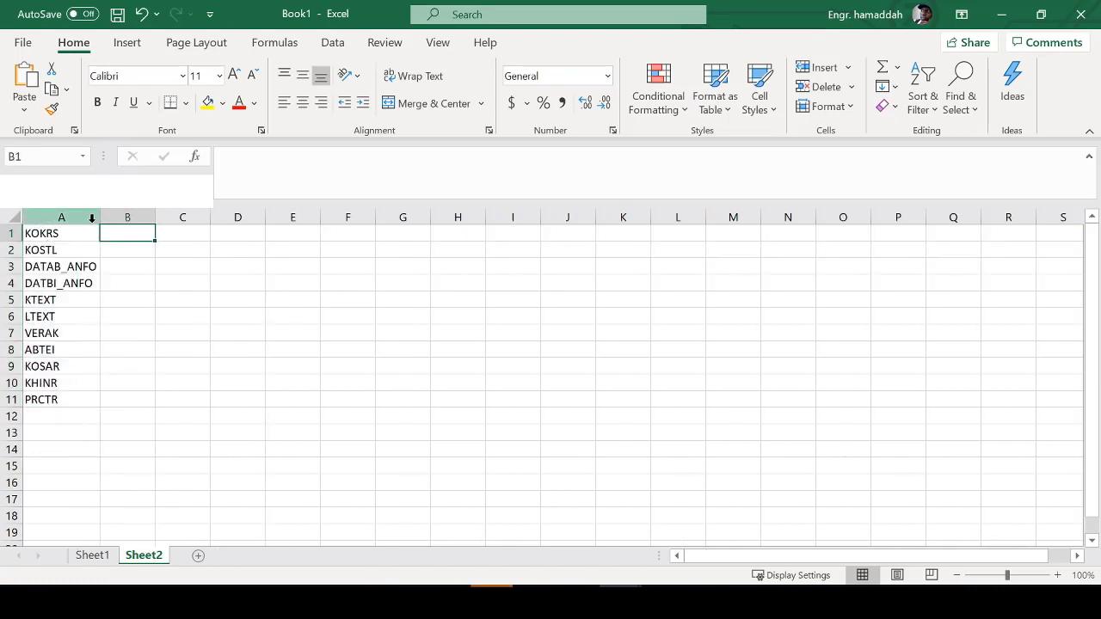
key("alt+Tab")
left_click(252, 194)
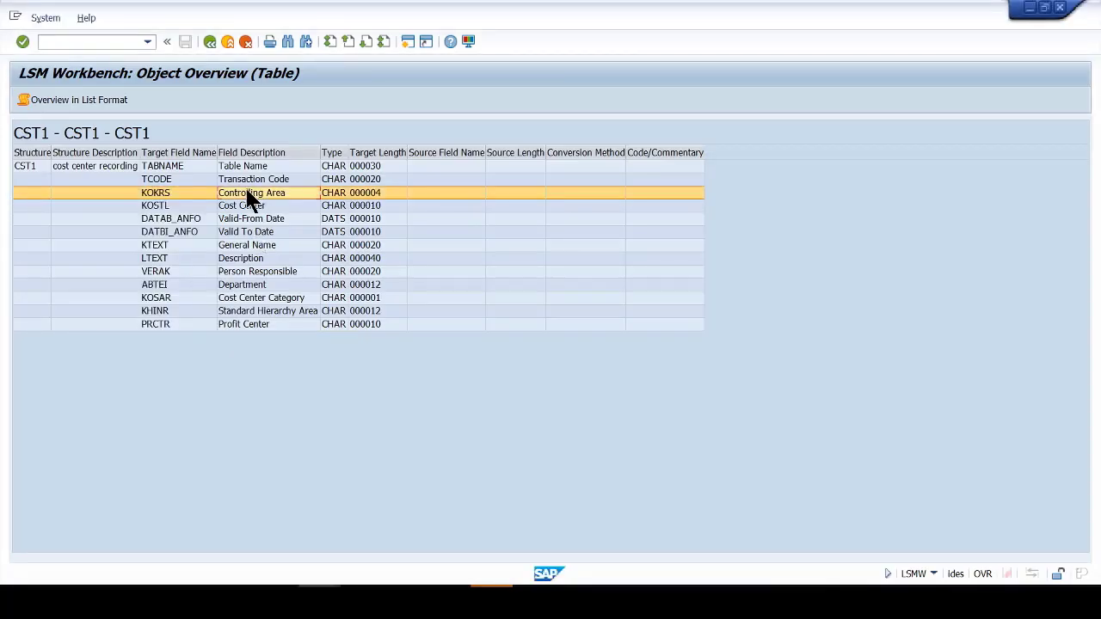
left_click_drag(248, 191, 258, 324)
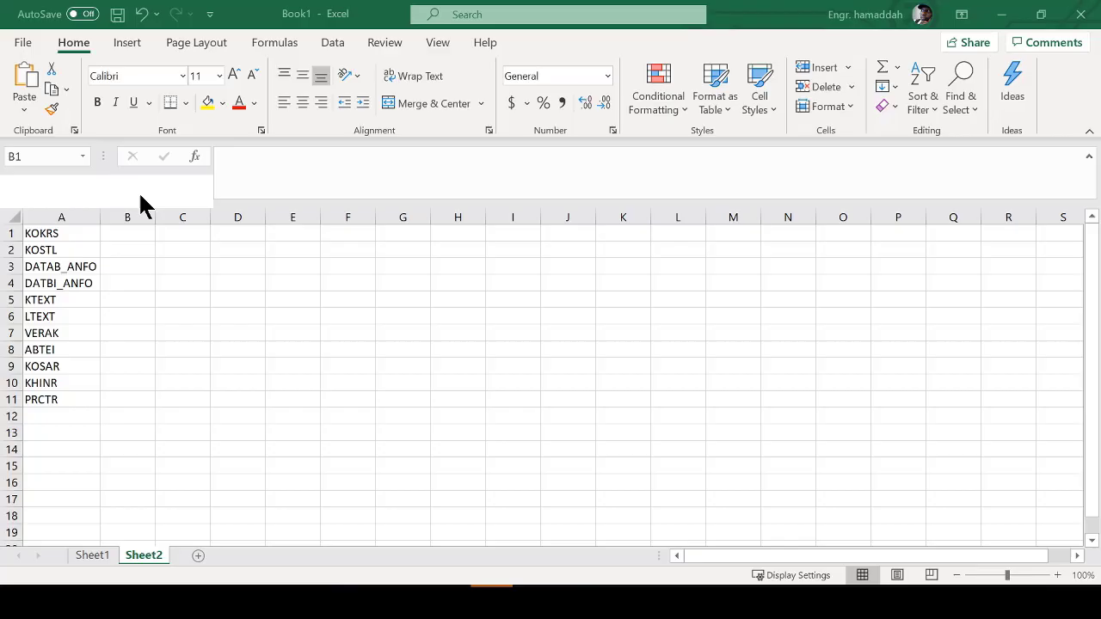
key("ctrl+v")
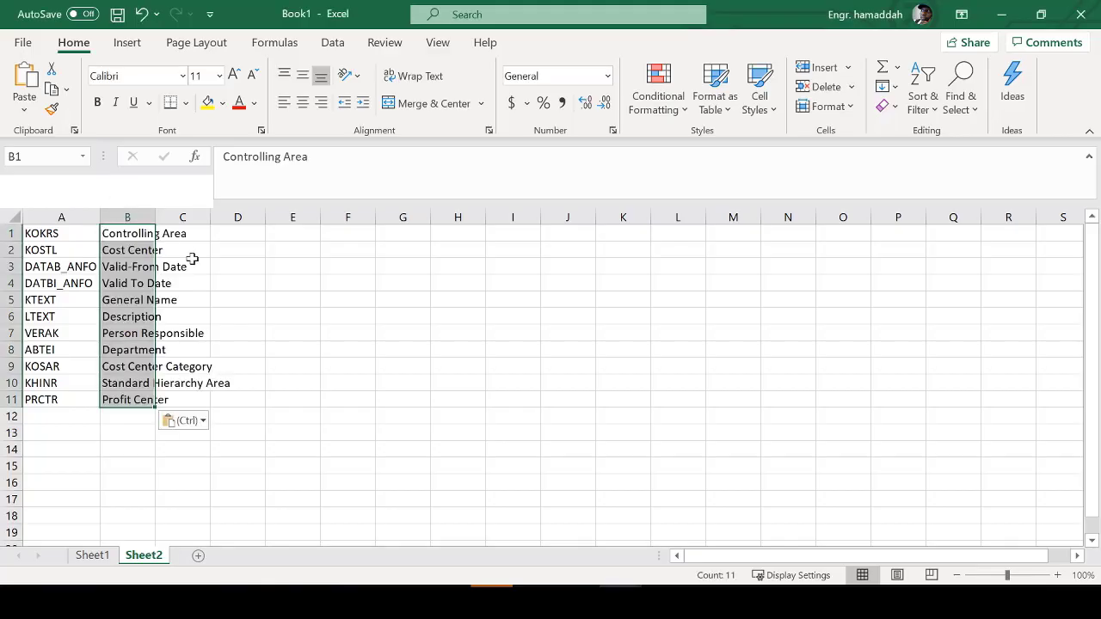
double_click(158, 216)
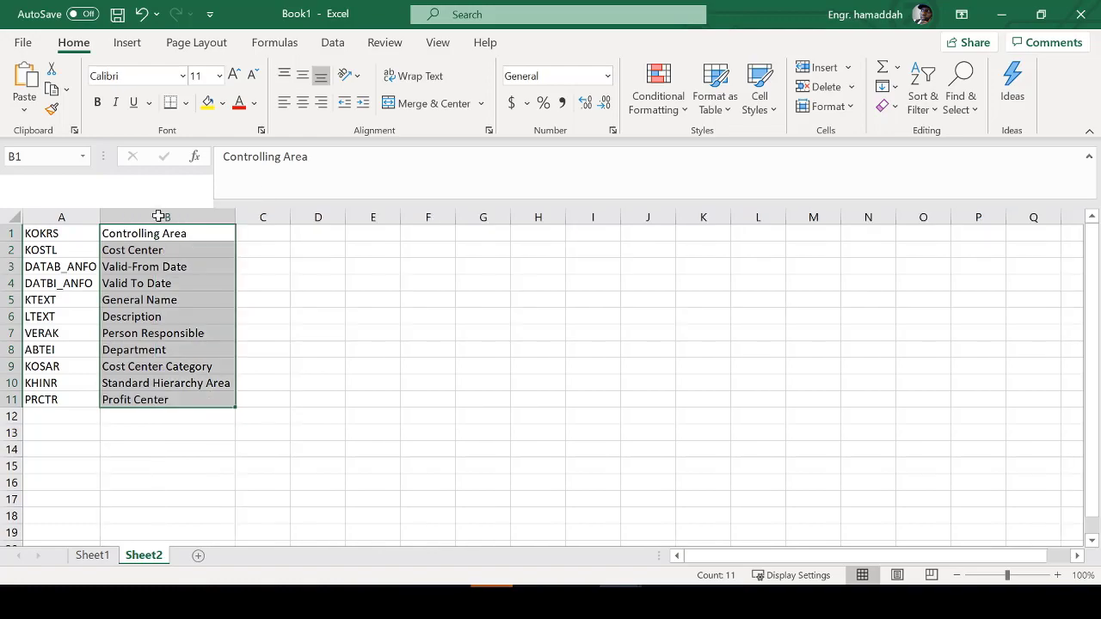
- Copy the type values of fields KOKRS to PRCTR from the SAP overview into Excel column C, starting at C1
left_click(251, 228)
key("alt+Tab")
left_click(344, 197)
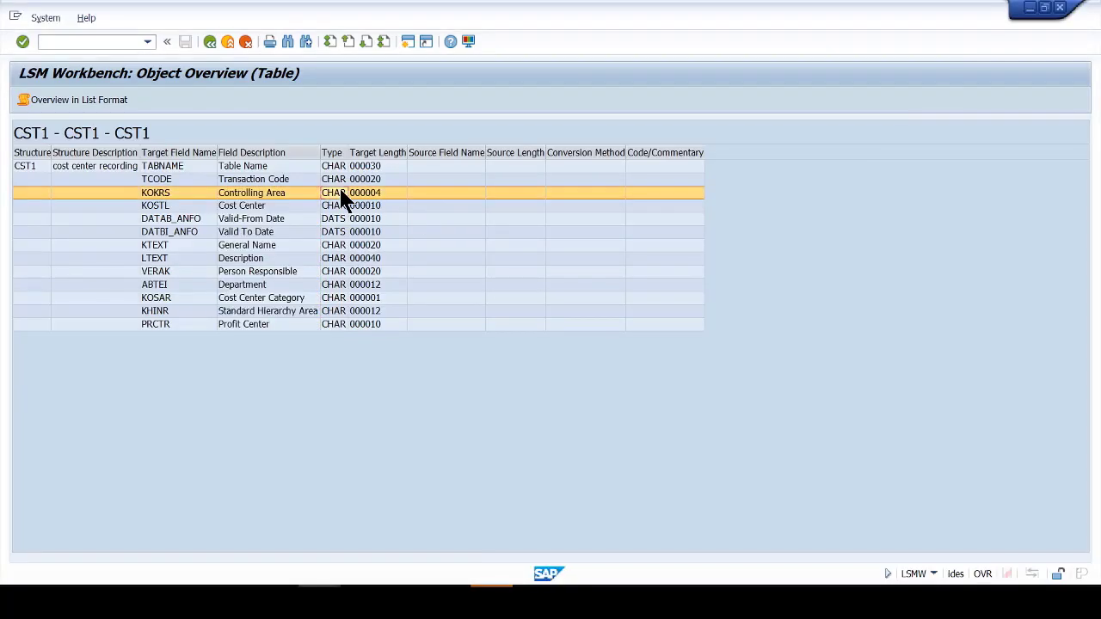
left_click(351, 193)
left_click_drag(351, 191, 341, 332)
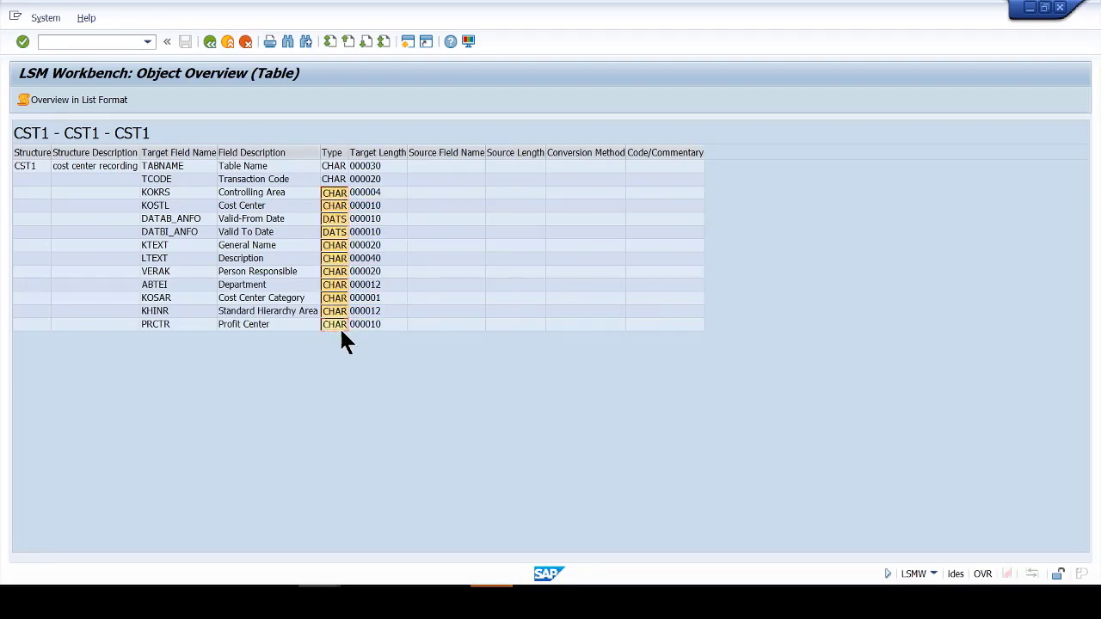
key("alt+Tab")
key("ctrl+v")
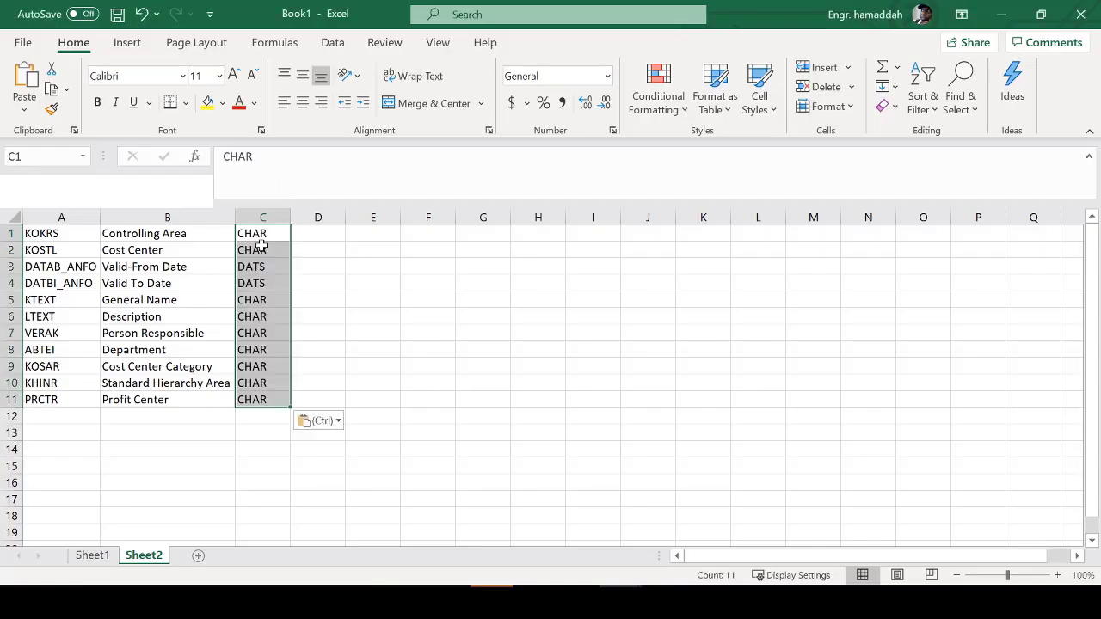
- Copy the target lengths of fields KOKRS to PRCTR from the SAP overview into Excel column D, starting at D1
key("alt+Tab")
left_click(363, 191)
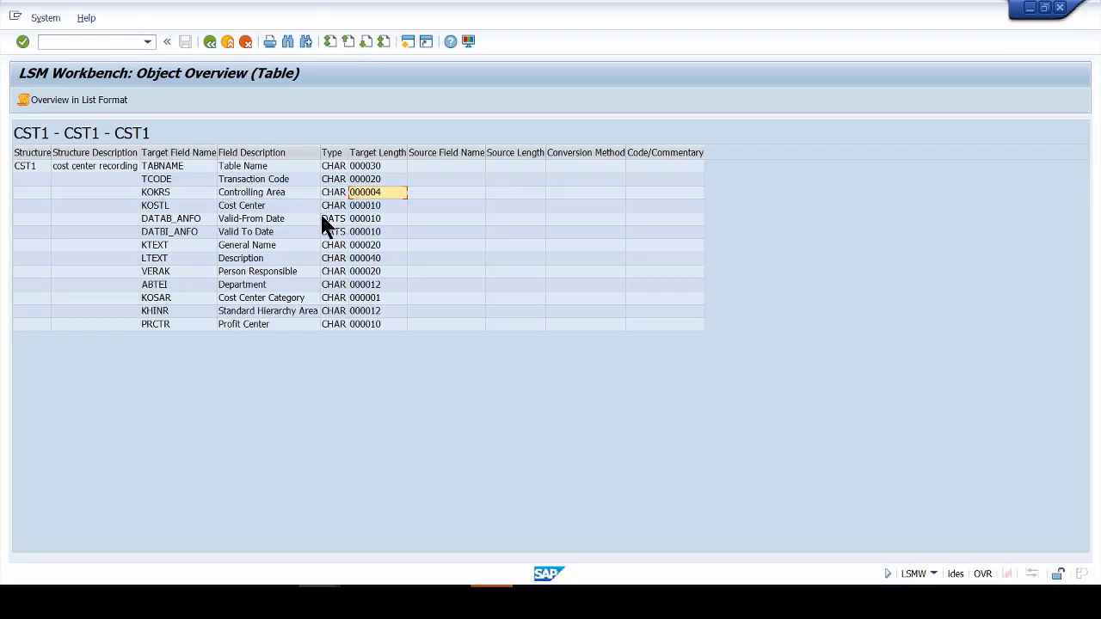
left_click_drag(361, 196, 373, 325)
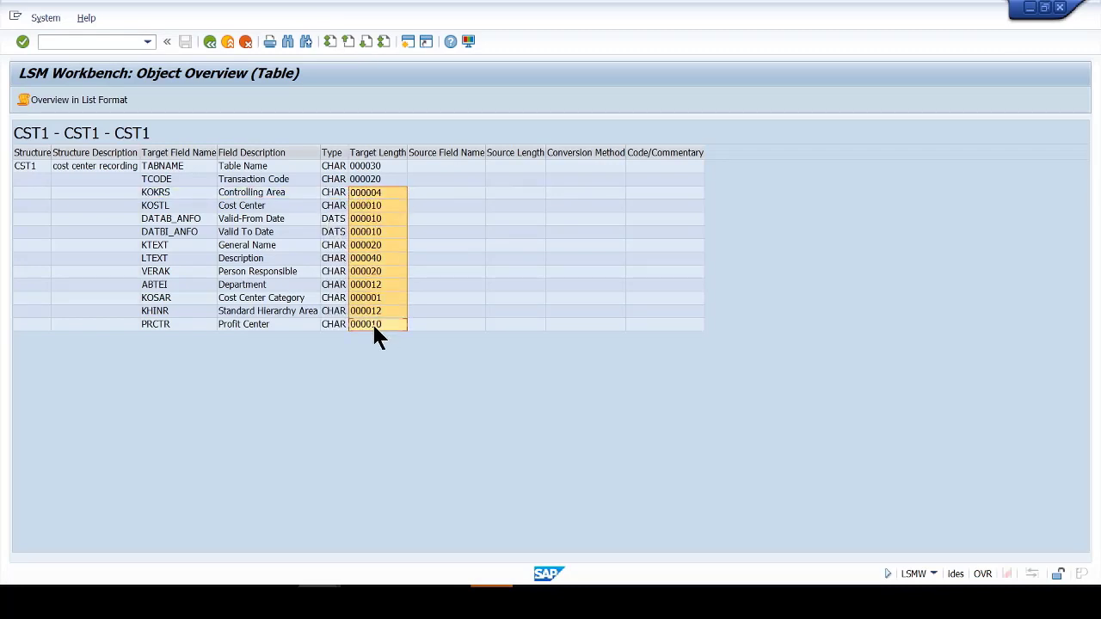
key("ctrl+c")
key("alt+Tab")
left_click(321, 237)
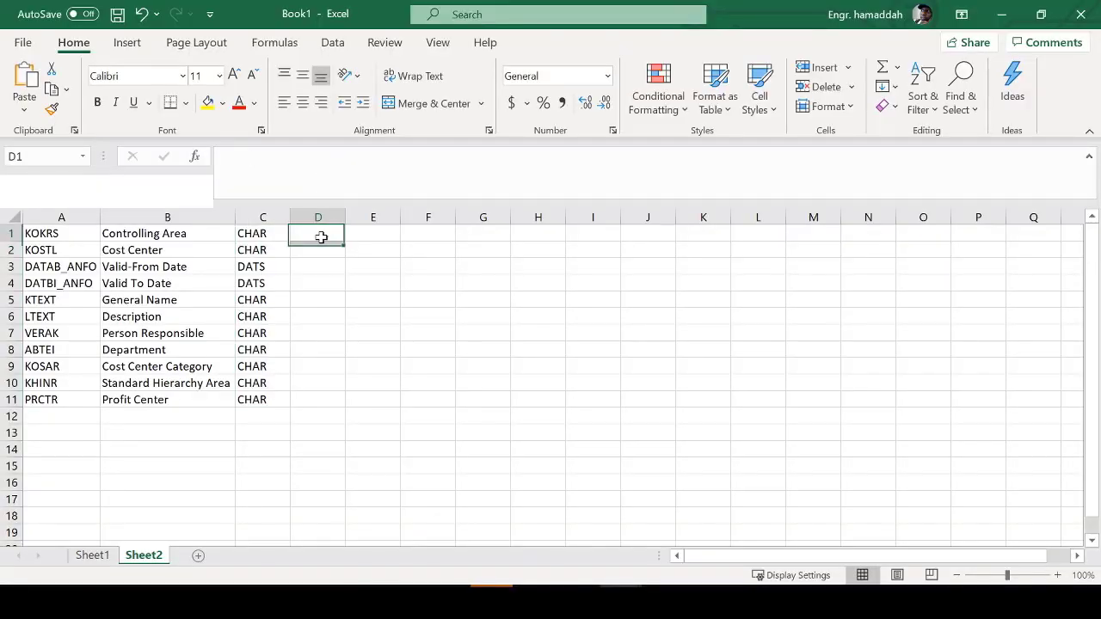
key("ctrl+v")
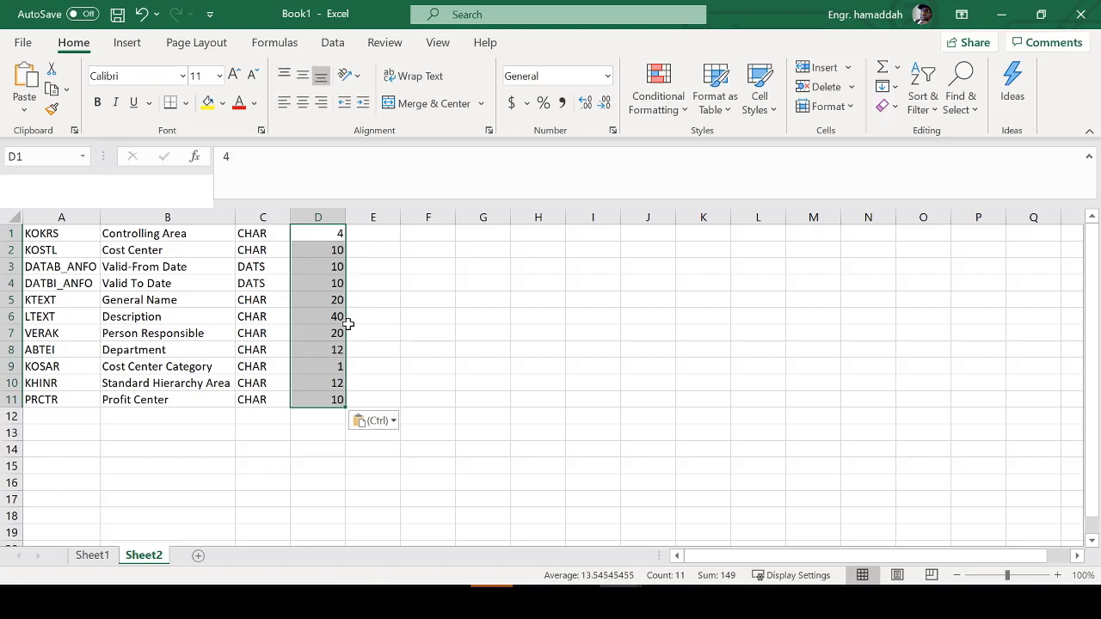
- Insert a blank row above the field list and enter the header "Name of field" in A1
left_click_drag(63, 235, 60, 400)
left_click(11, 233)
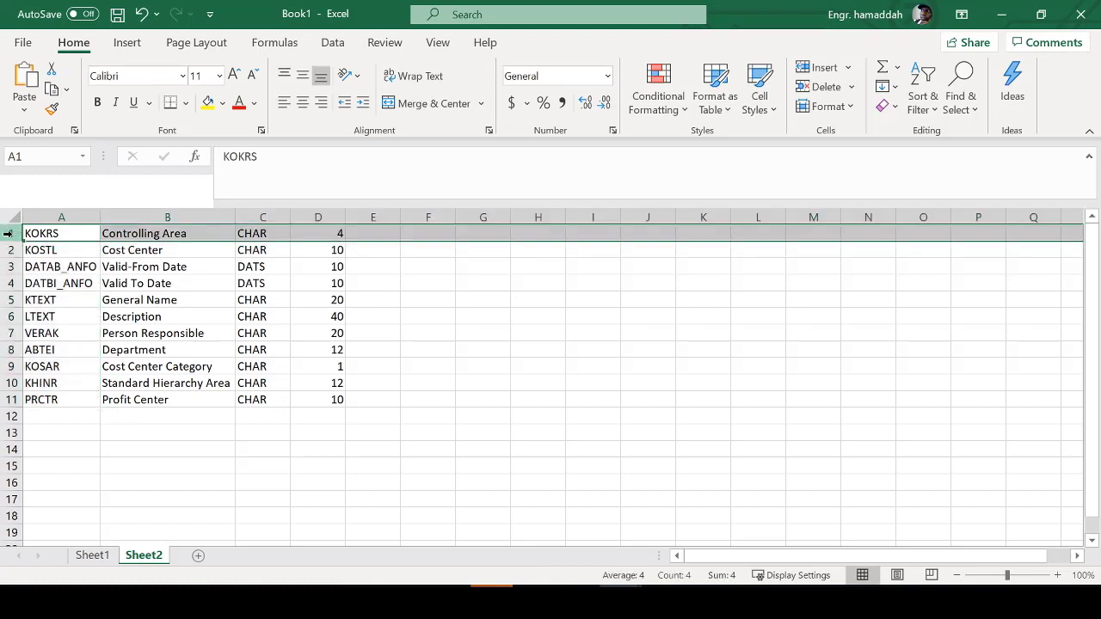
right_click(10, 233)
key("Escape")
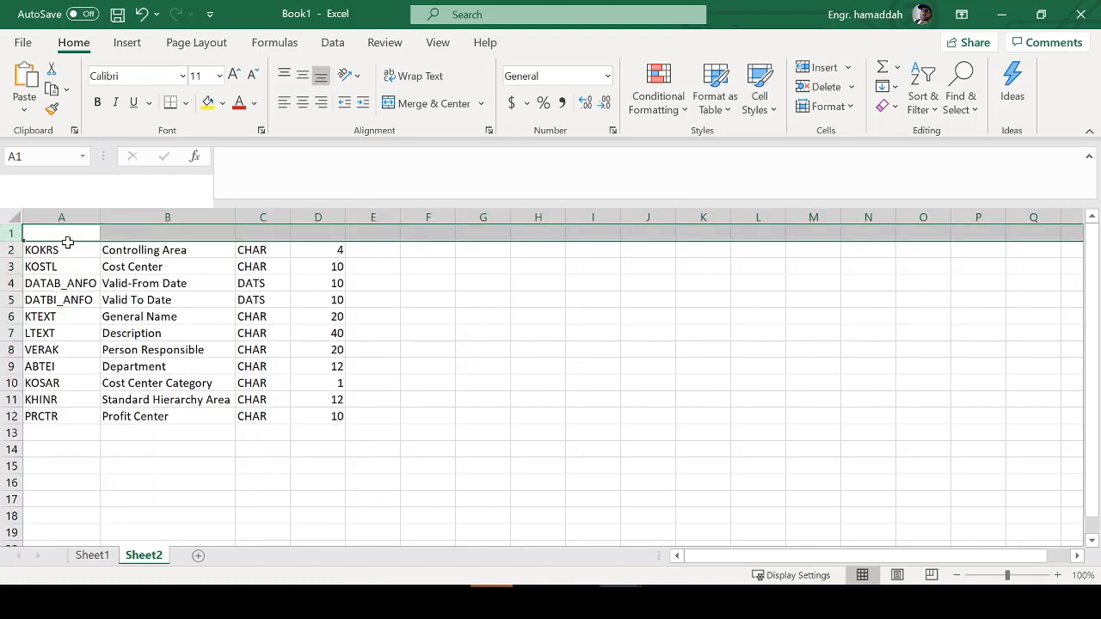
left_click(67, 232)
type("Tc")
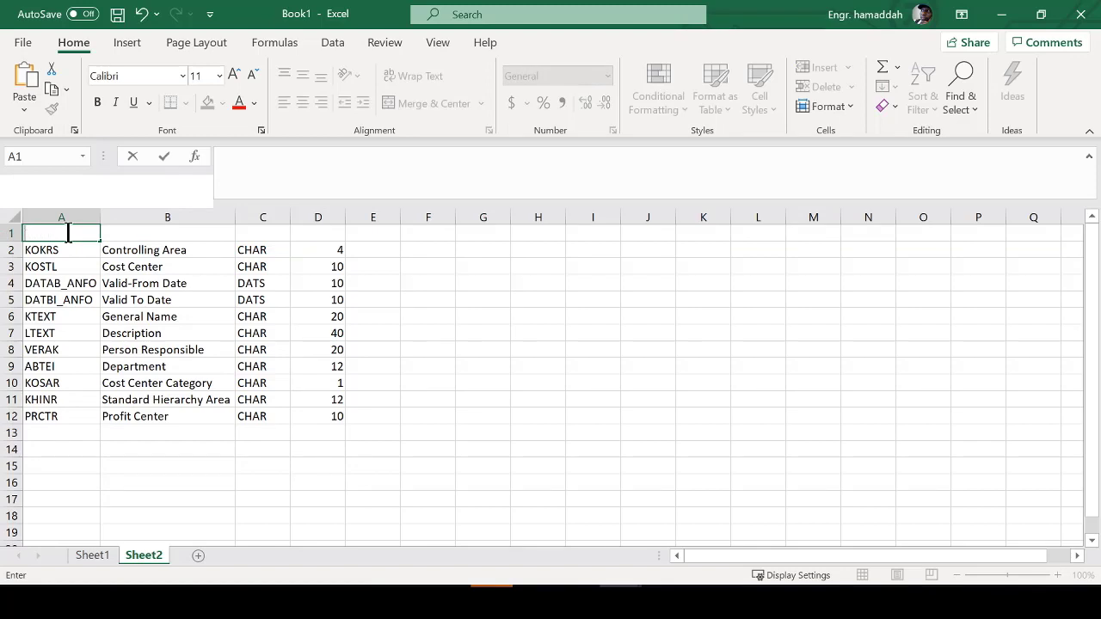
type("ame of field")
key("Return")
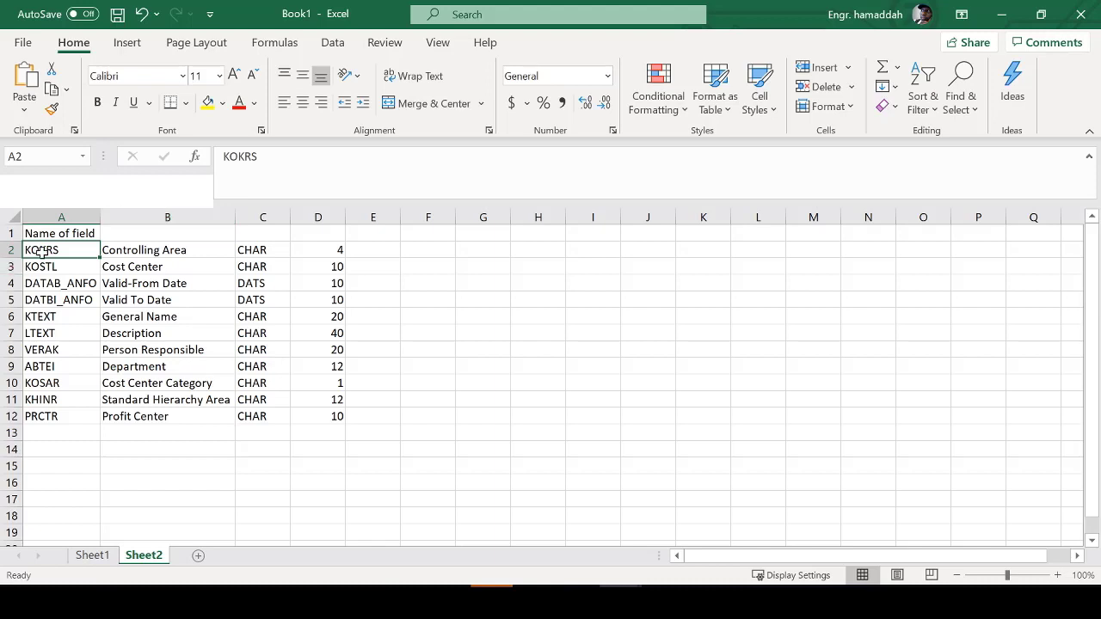
- Enter the headers Description, Type of data and Legth in B1 to D1, and fit column C to its header
left_click_drag(41, 252, 47, 417)
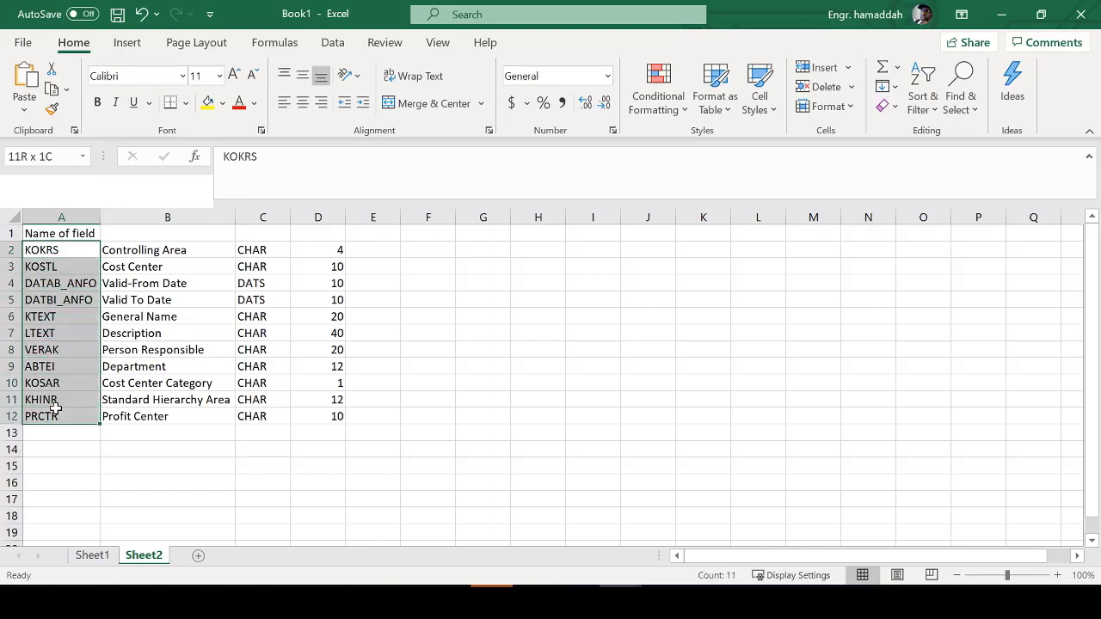
left_click(164, 232)
type("Description")
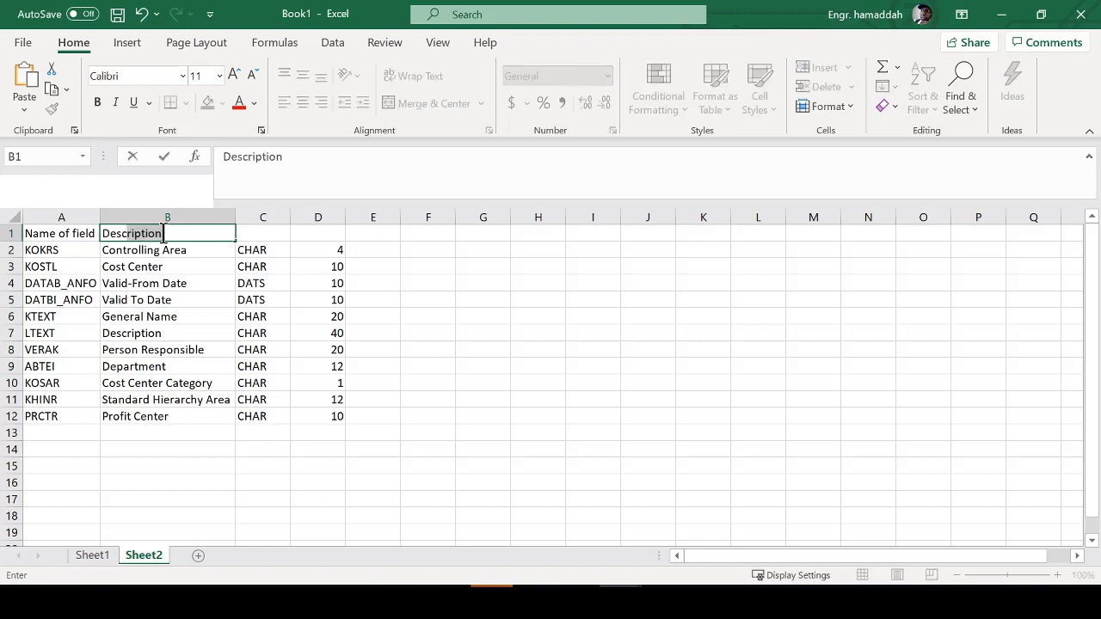
key("Tab")
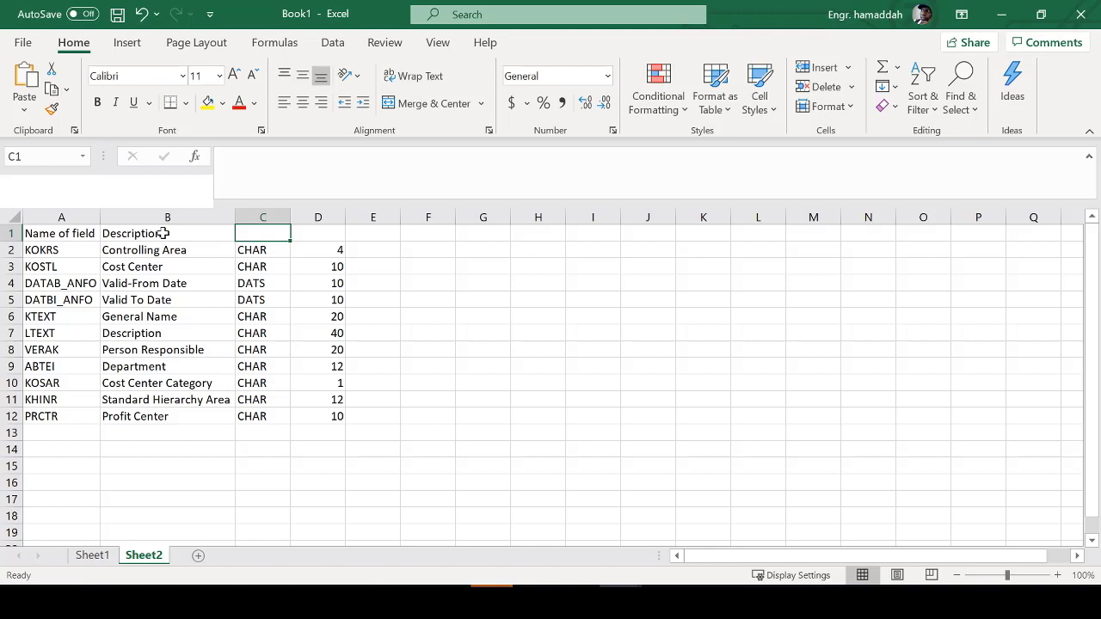
type("Ty")
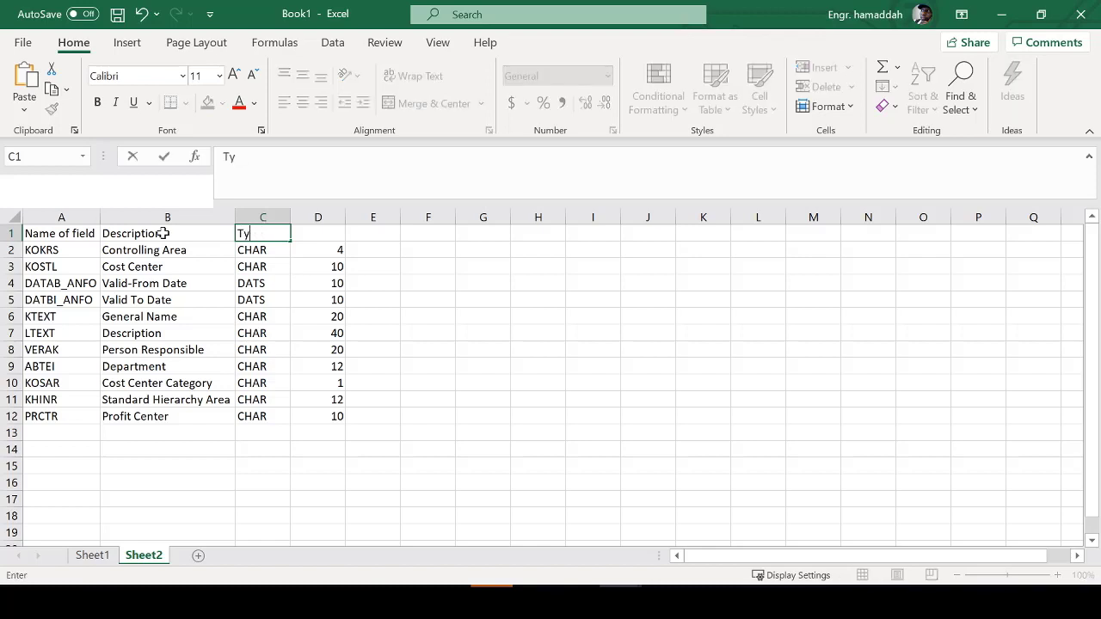
type("pe of data")
key("Tab")
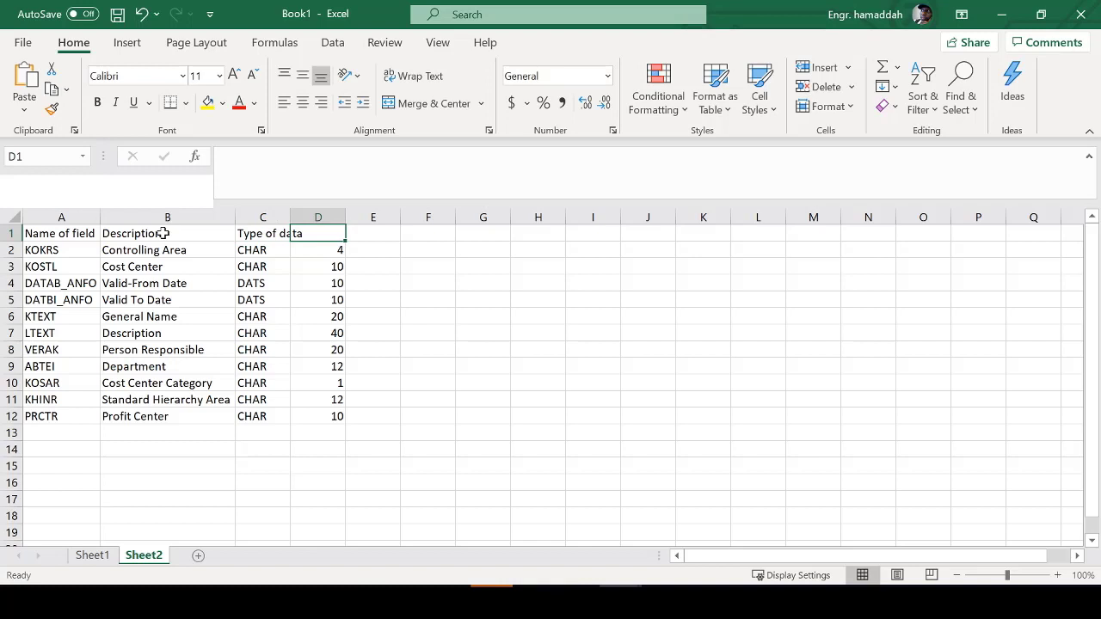
double_click(291, 214)
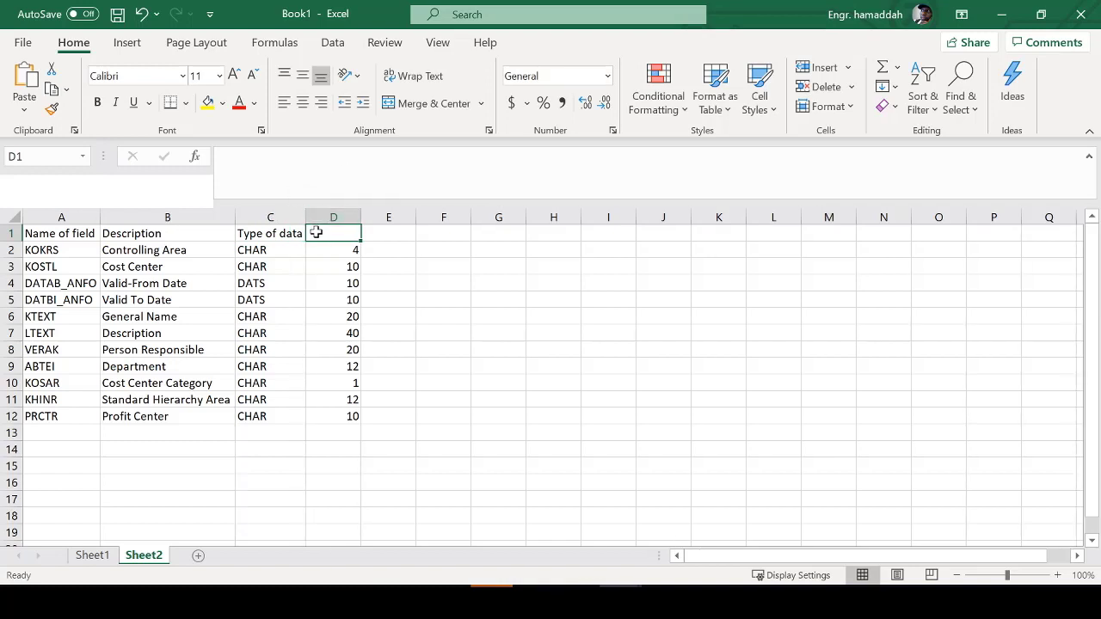
type("Legth")
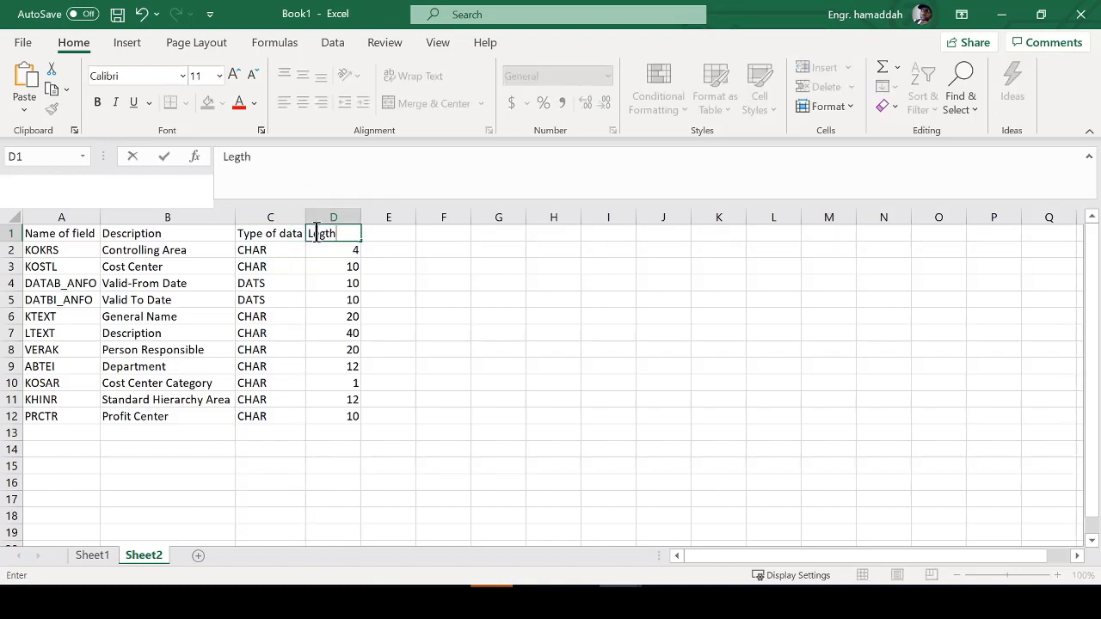
key("Return")
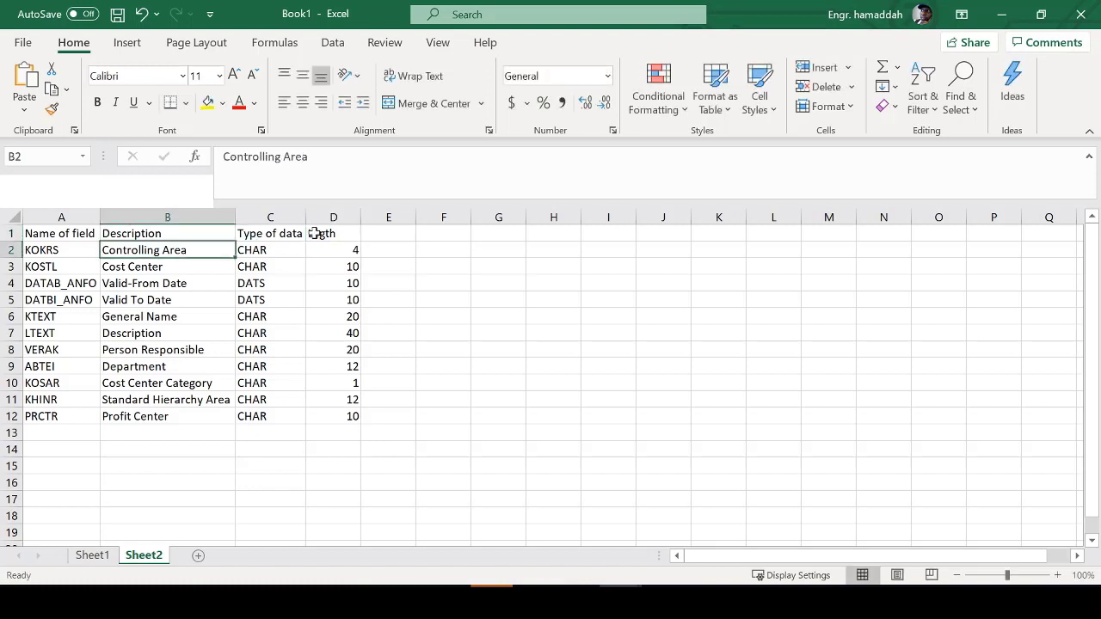
- Clear the type values from C2 to C12 under the Type of data header
left_click(266, 249)
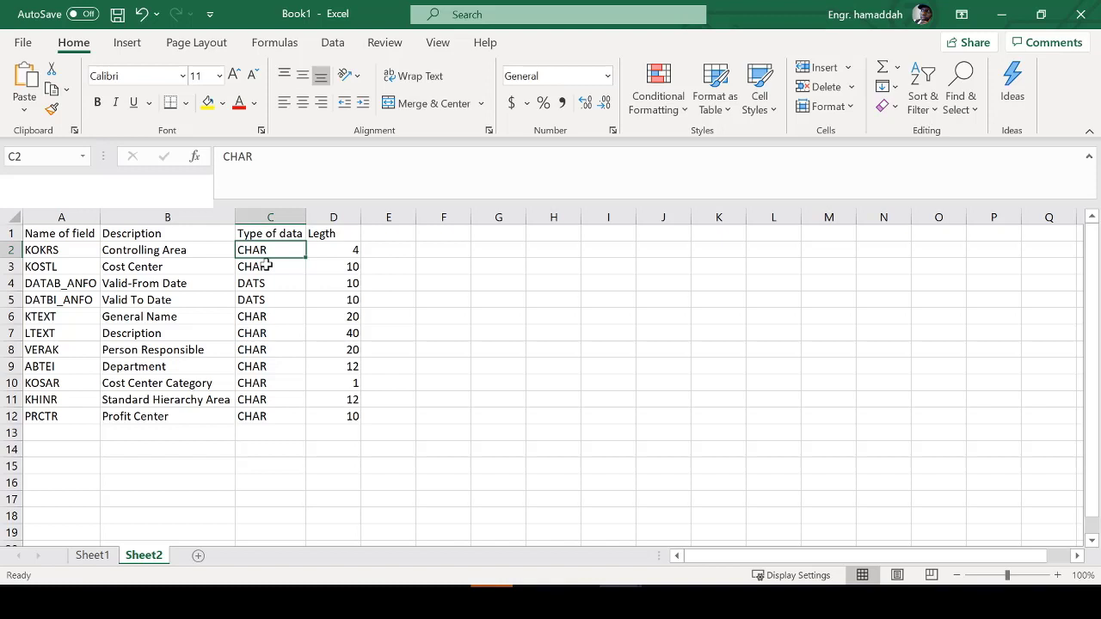
key("ctrl+shift+Down")
key("Delete")
key("Up")
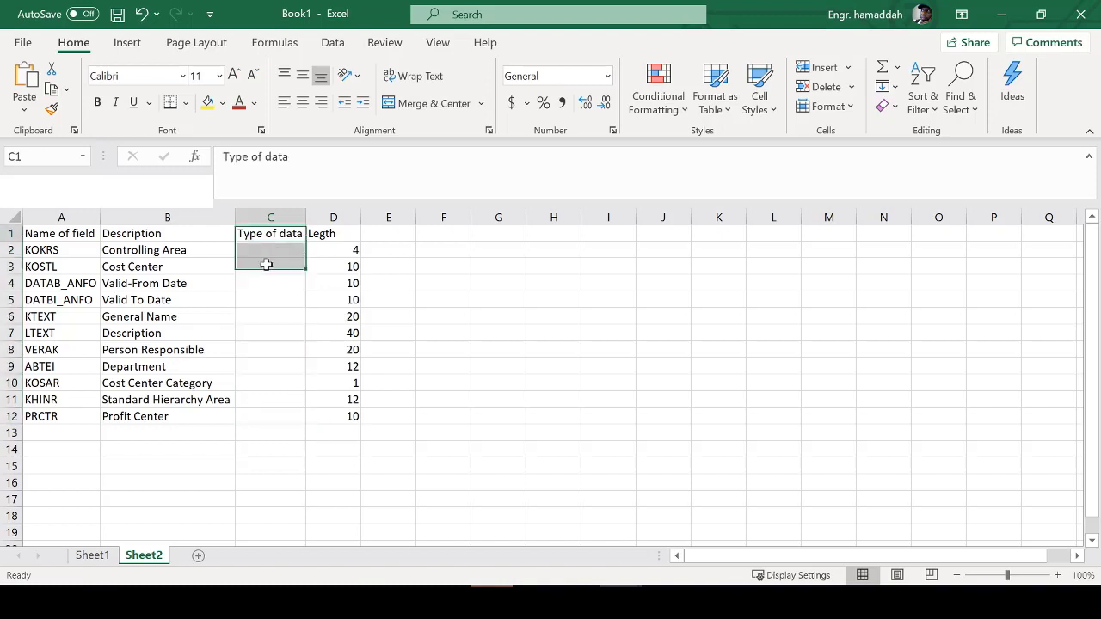
- Enter C as the data type in C2 and C3 and fill it down to C12
key("Down")
type("C")
key("Return")
key("Up")
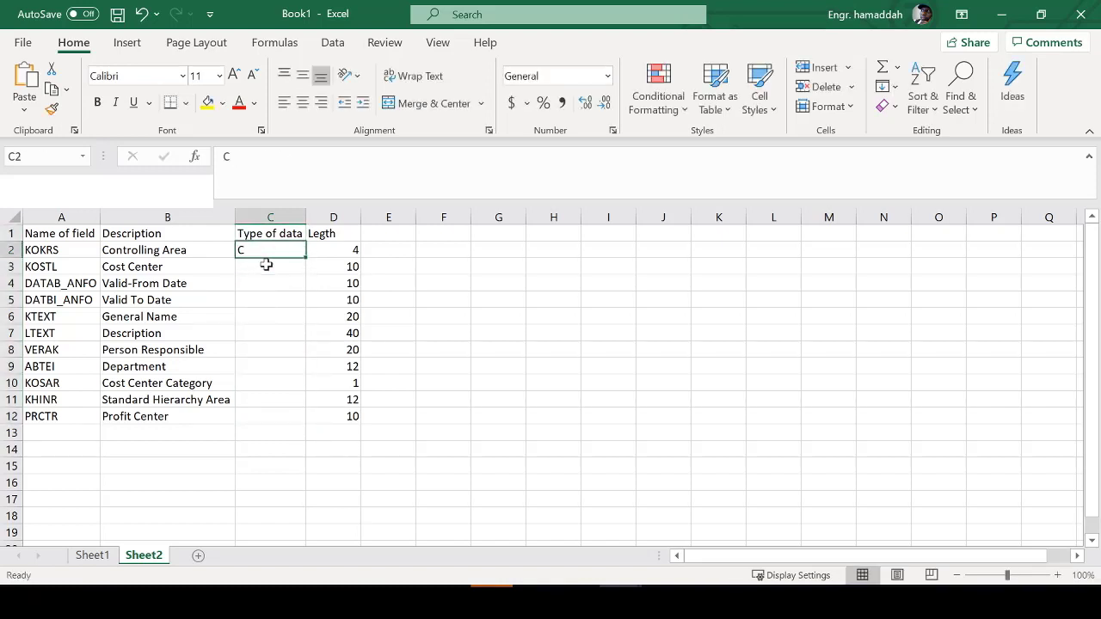
key("Down")
type("C")
key("Return")
key("Up")
key("Up")
key("shift+Down")
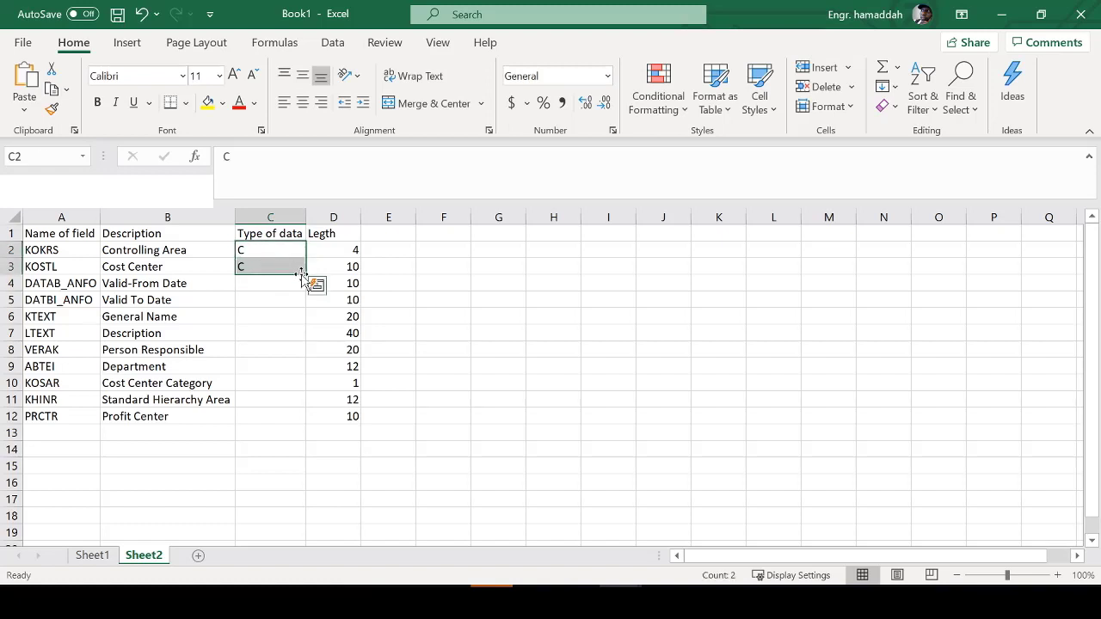
double_click(306, 273)
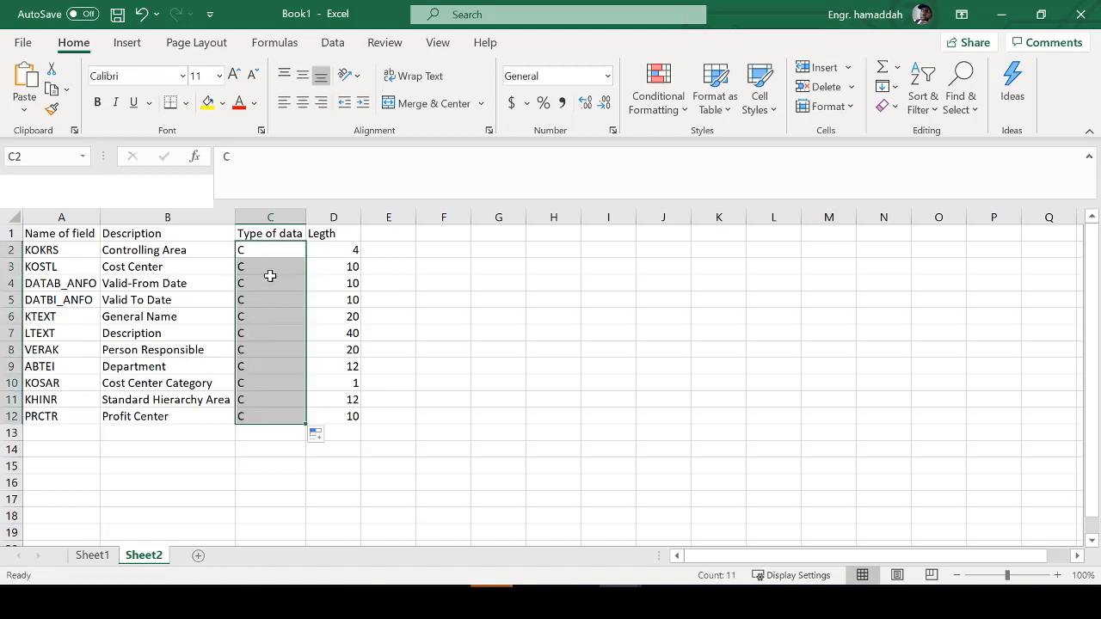
- Review the name, description and length entries in the Controlling Area, Cost Center and Valid-From Date rows
left_click(345, 252)
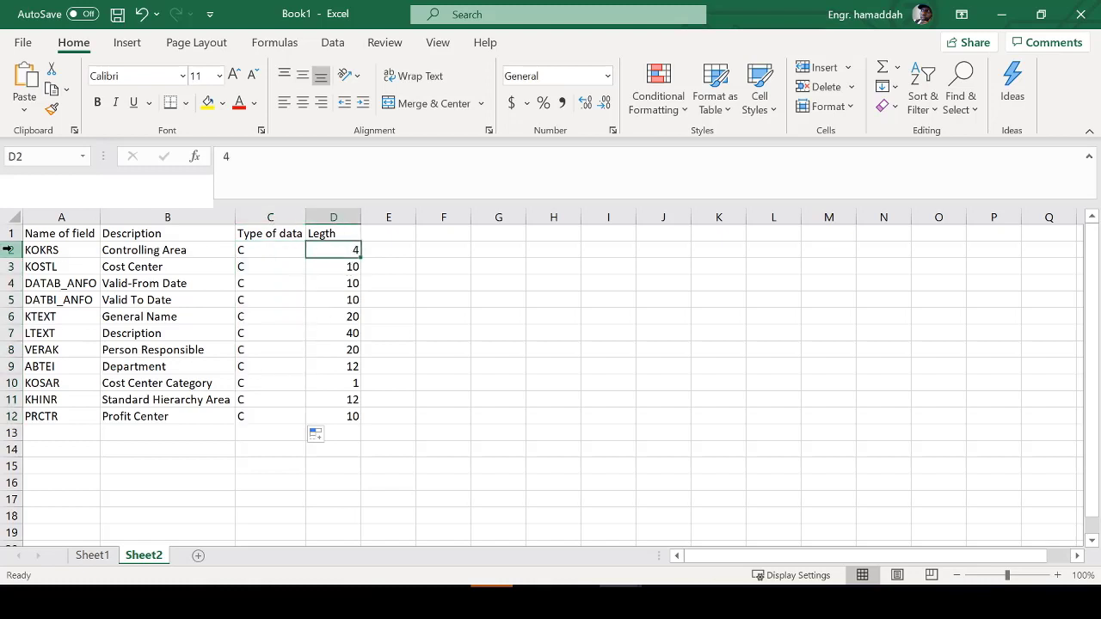
left_click(43, 245)
left_click(315, 249)
left_click(50, 265)
left_click(148, 263)
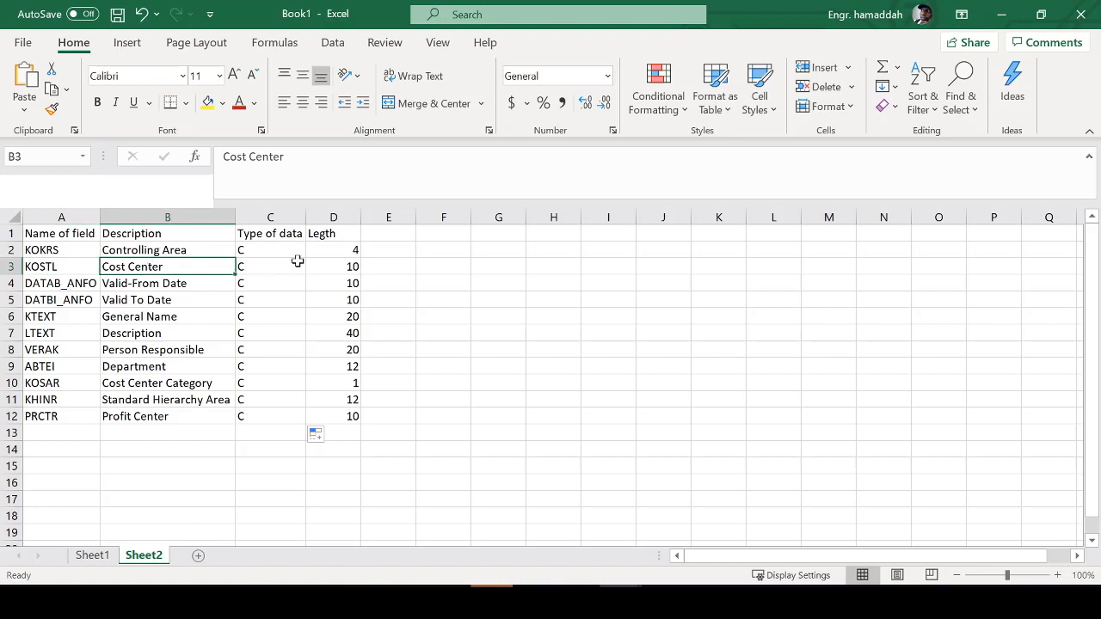
left_click(336, 266)
left_click(349, 284)
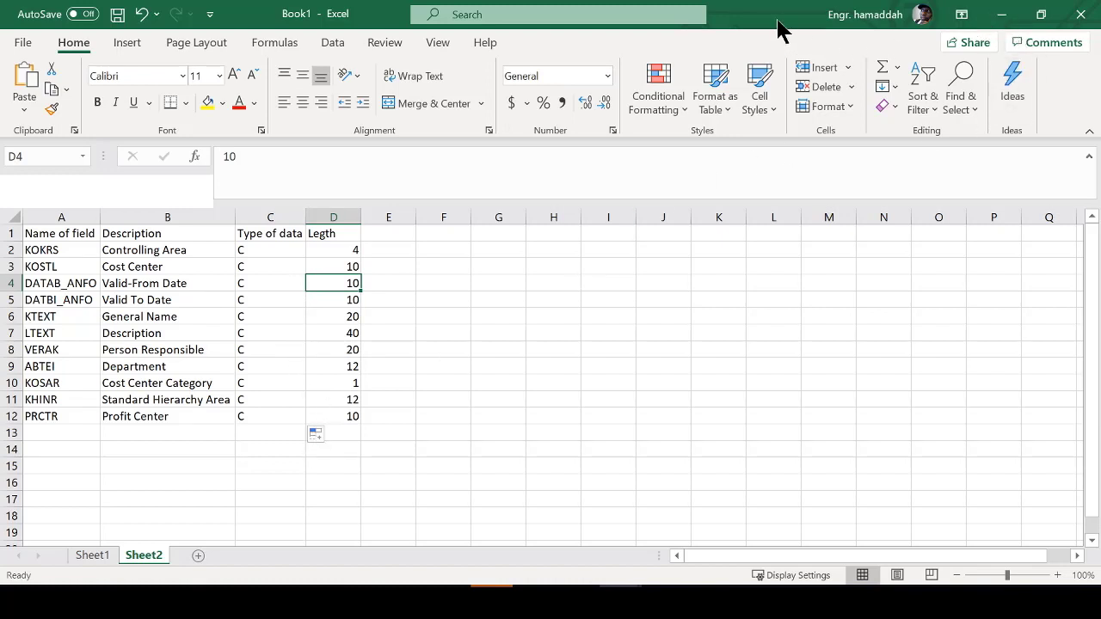
- Switch to SAP, leave the object overview, and open Maintain Source Structures for CST1 in change mode
left_click_drag(778, 18, 2, 147)
key("alt+Tab")
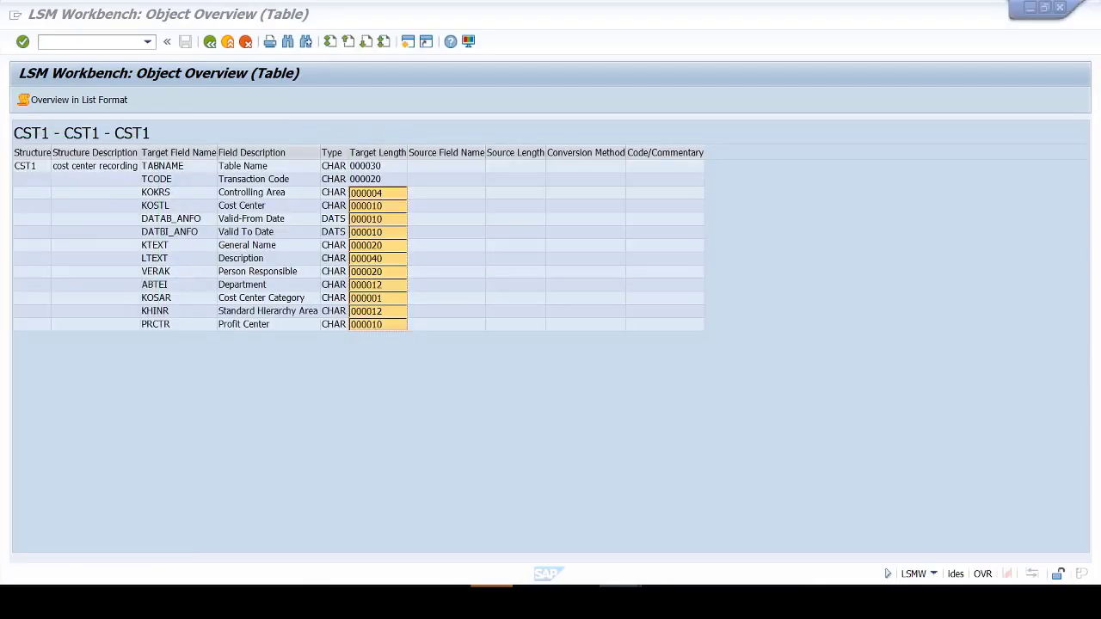
left_click(253, 221)
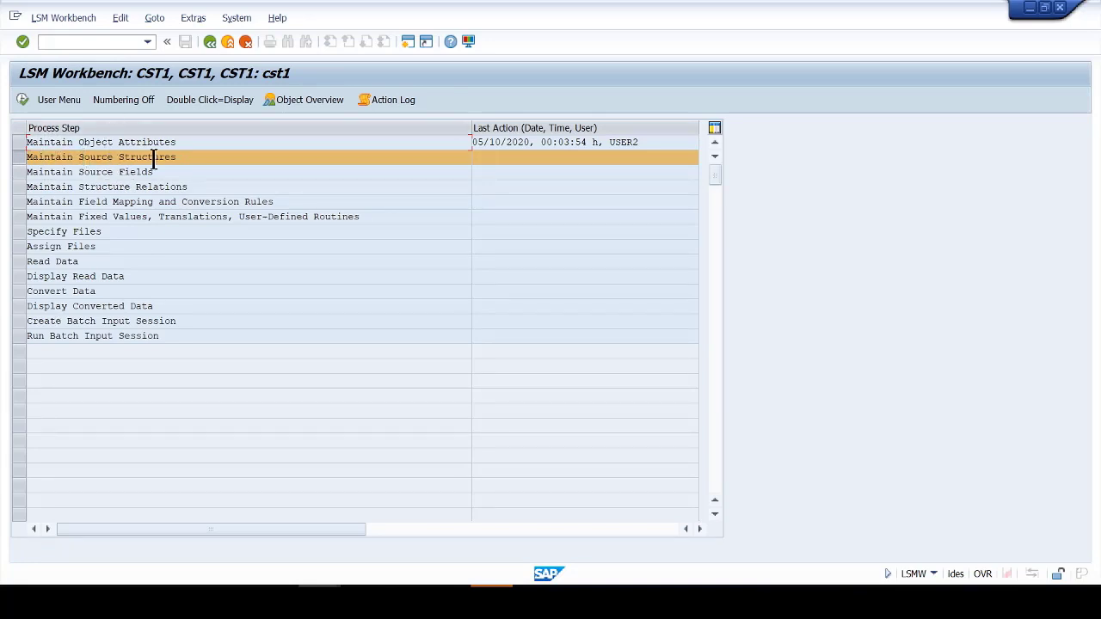
left_click(22, 100)
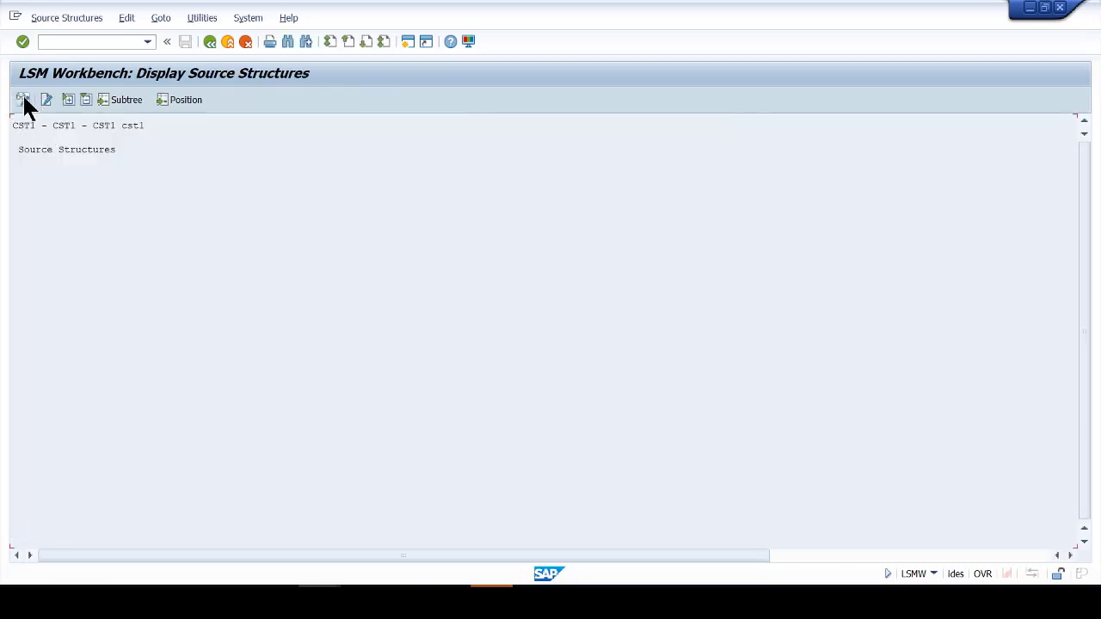
left_click(23, 100)
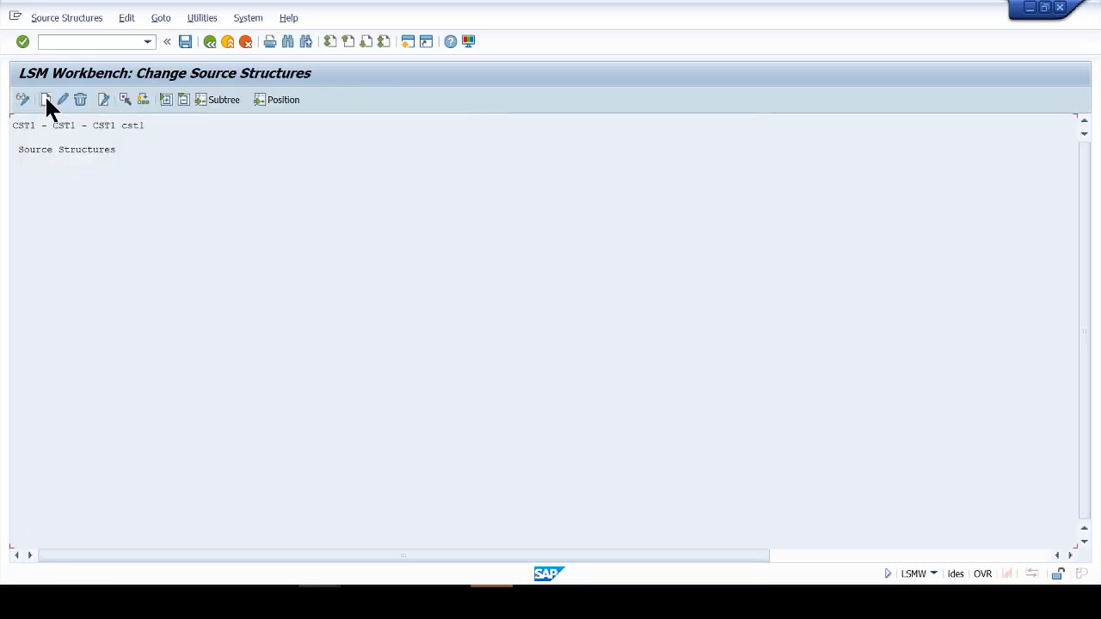
- Create a source structure named Source with the description Source, save it, and return to the process steps
left_click(47, 100)
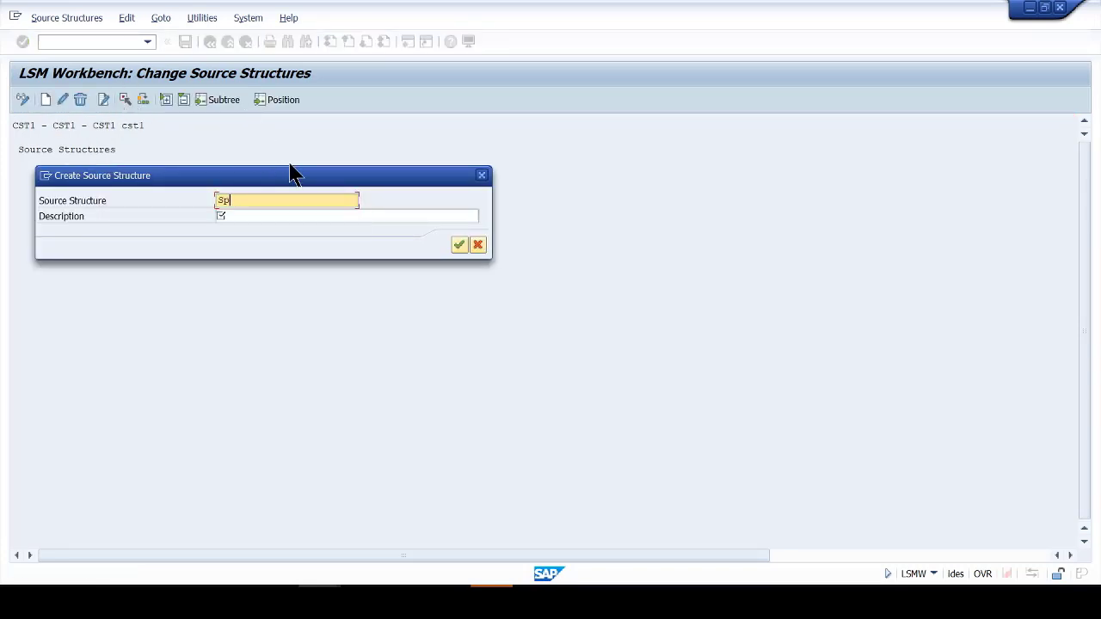
type("Source")
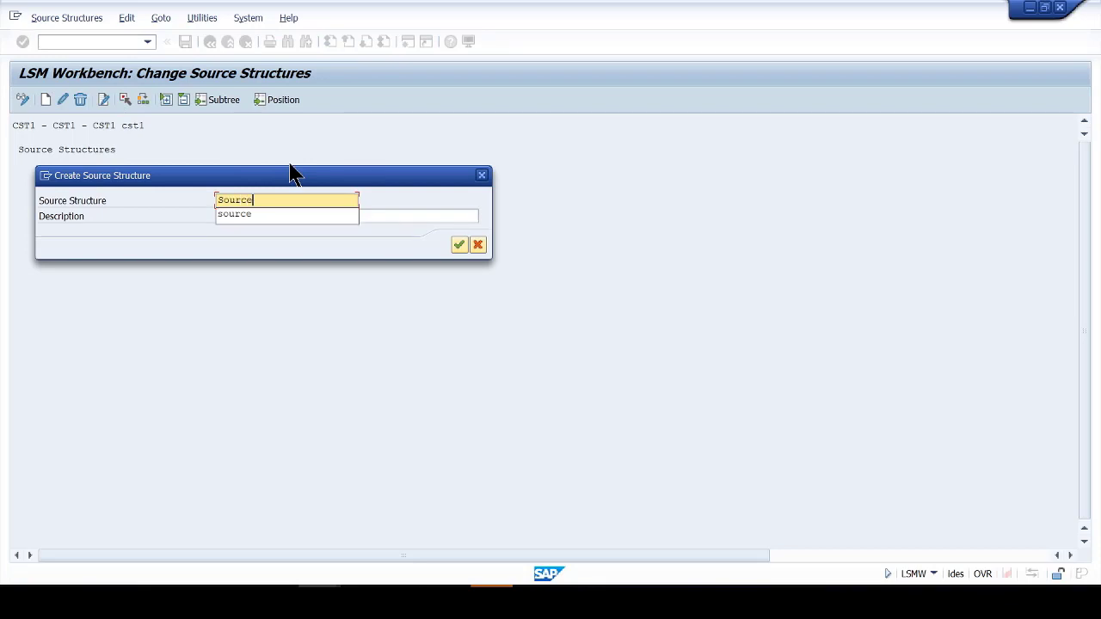
key("Tab")
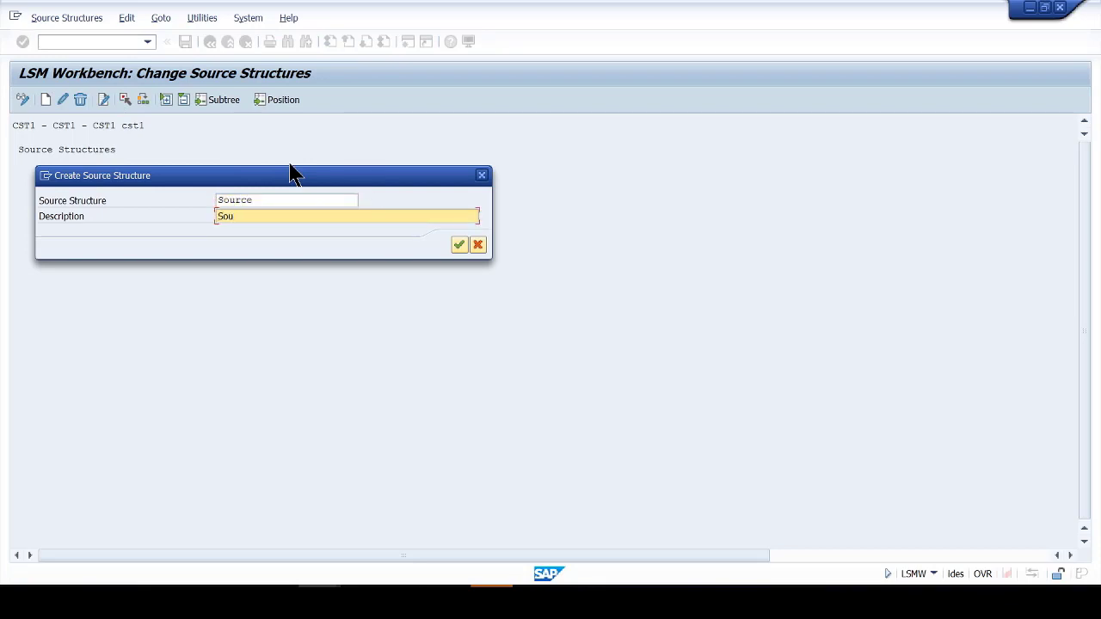
key("Return")
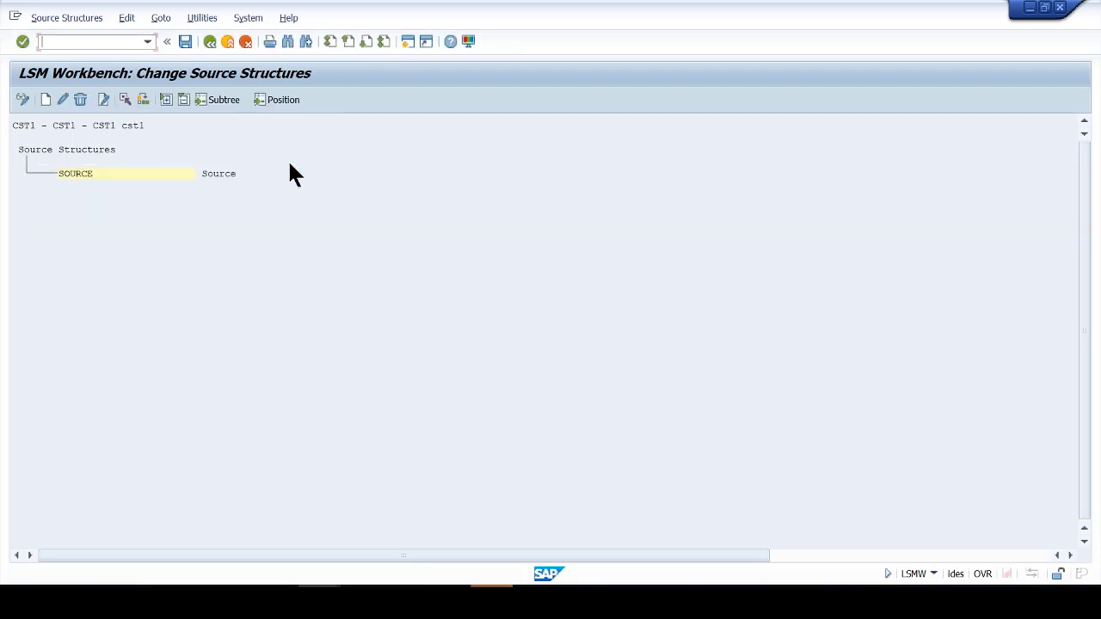
left_click(185, 42)
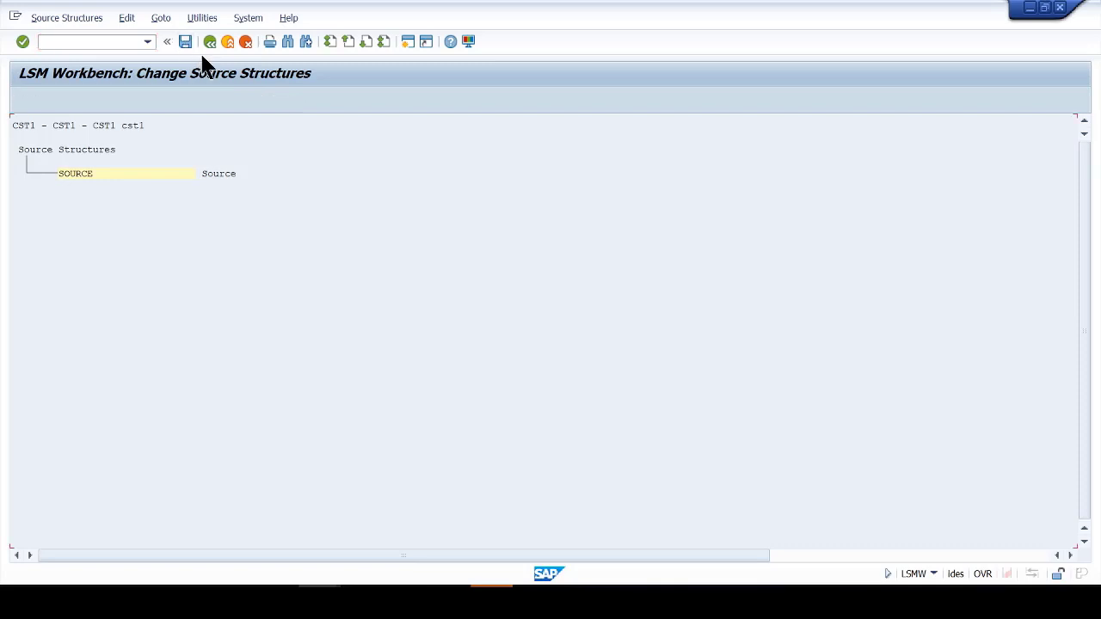
left_click(209, 43)
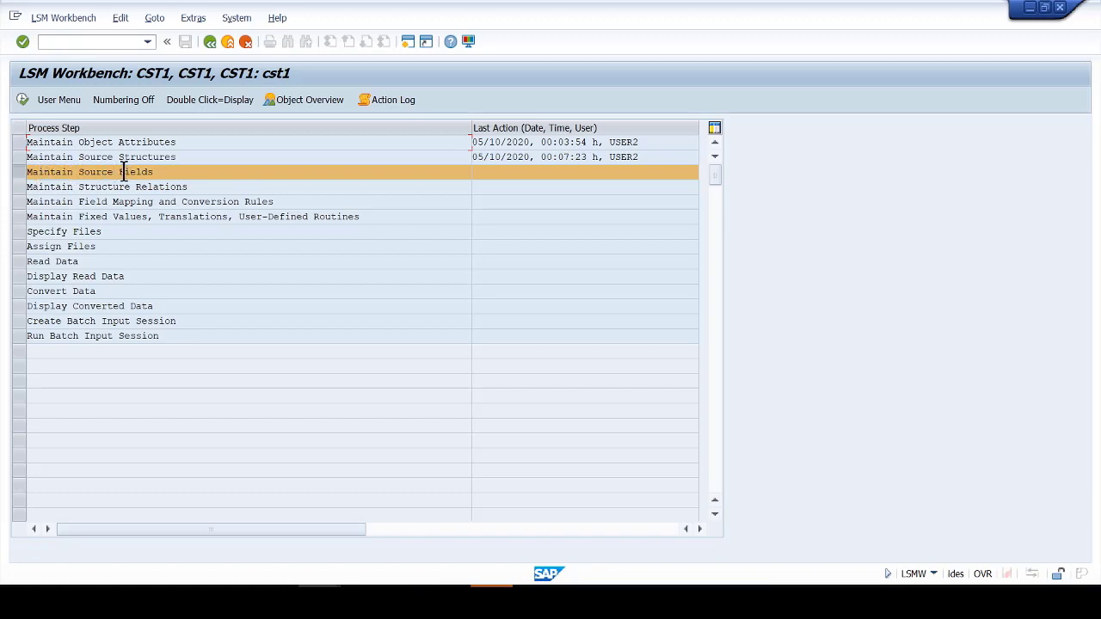
- Open Maintain Source Fields in change mode and open the table entry of fields for structure SOURCE
left_click(20, 99)
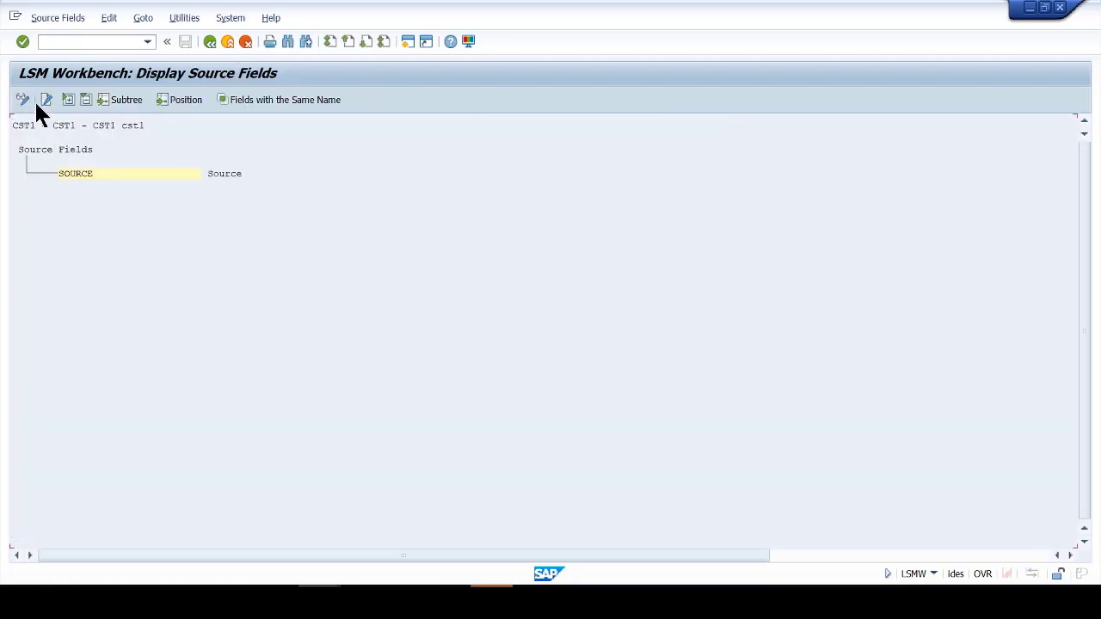
left_click(24, 101)
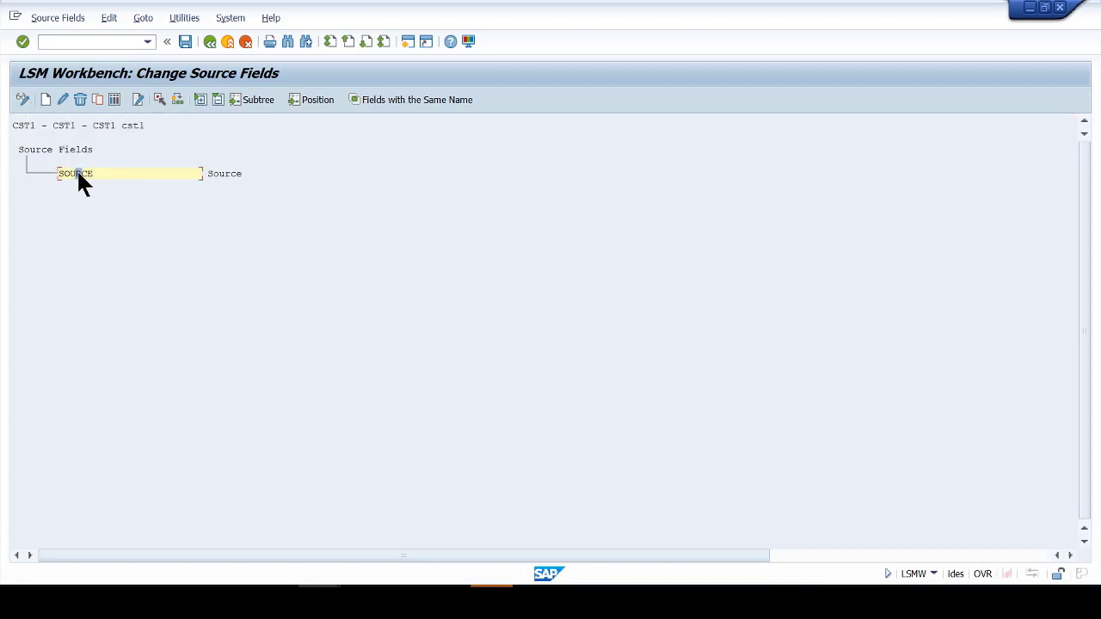
left_click(115, 100)
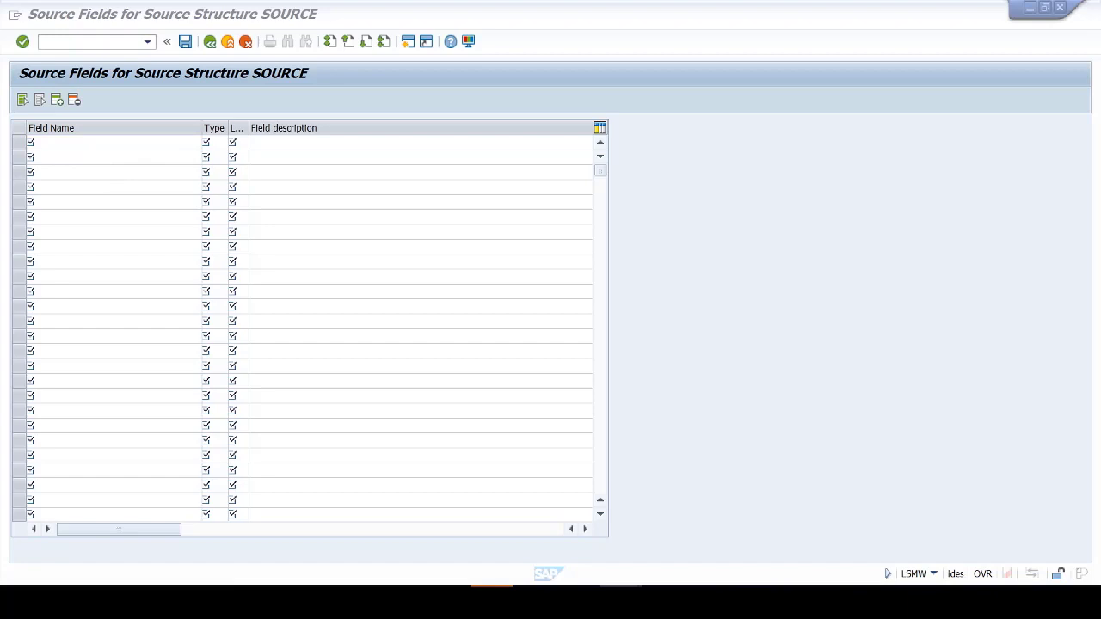
- Copy the field names KOKRS to PRCTR from Excel A2:A12 into the Field Name column of the SAP source fields table
key("alt+Tab")
left_click_drag(457, 94, 626, 86)
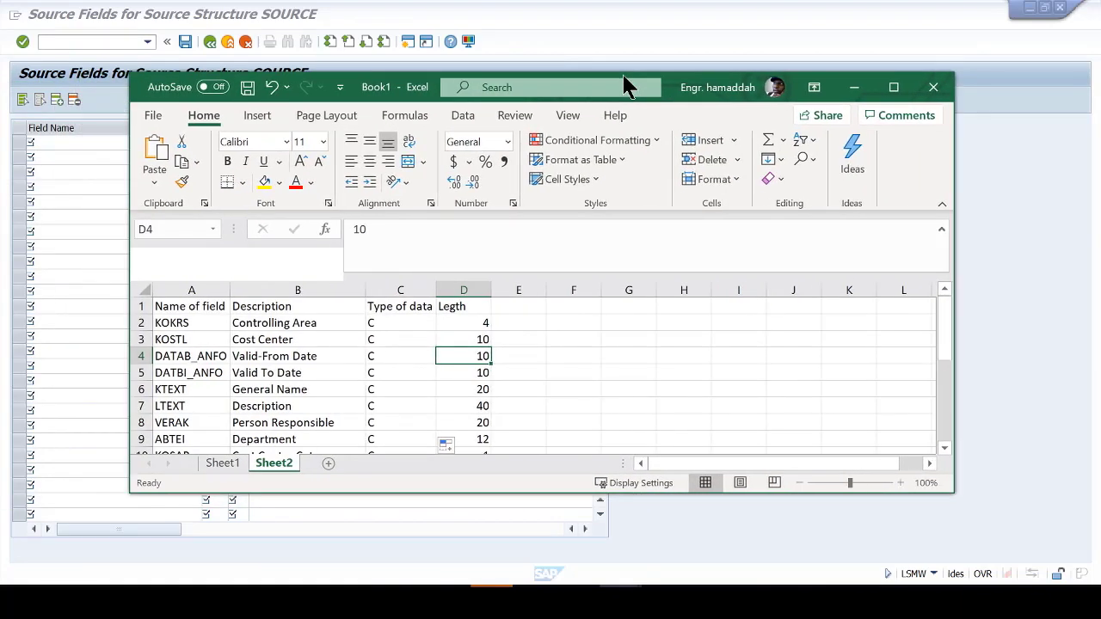
left_click(206, 321)
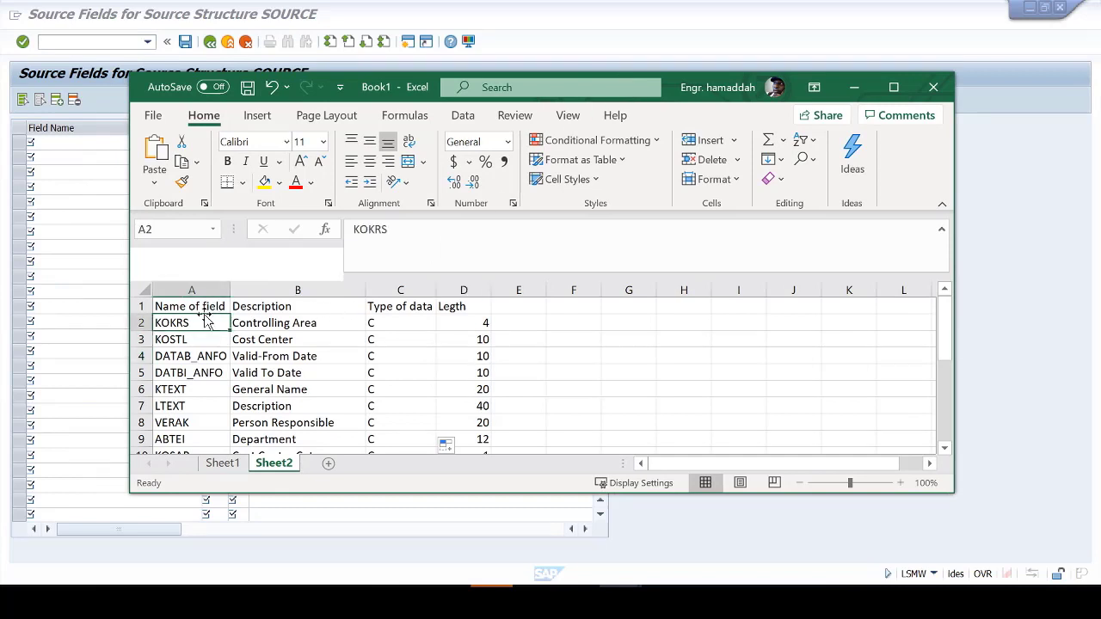
left_click(891, 93)
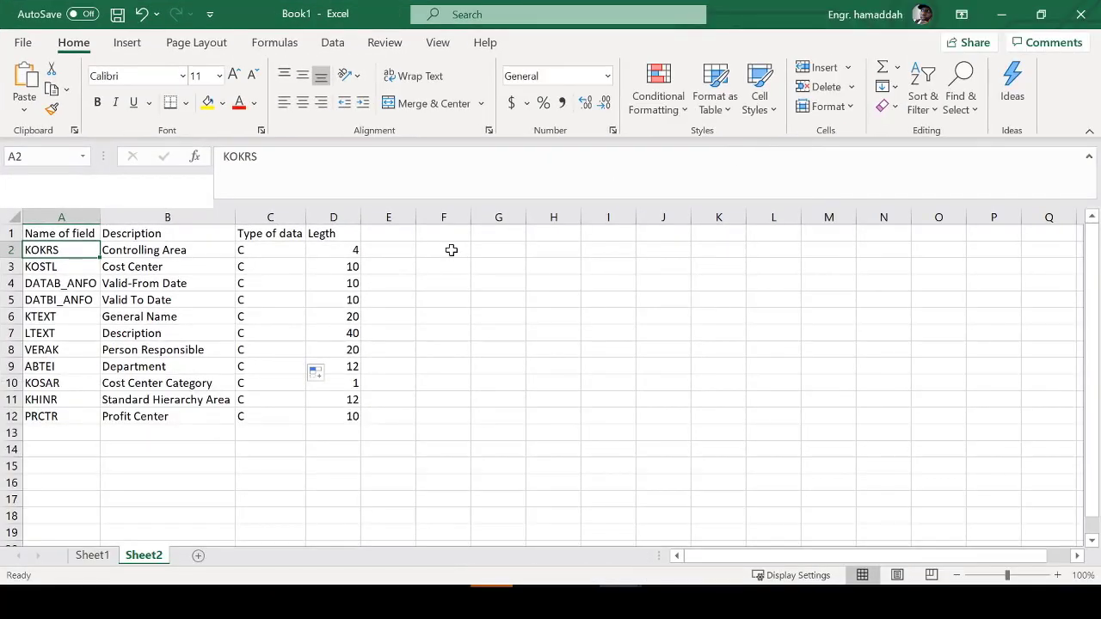
key("Right")
key("Left")
key("ctrl+shift+Down")
key("ctrl+c")
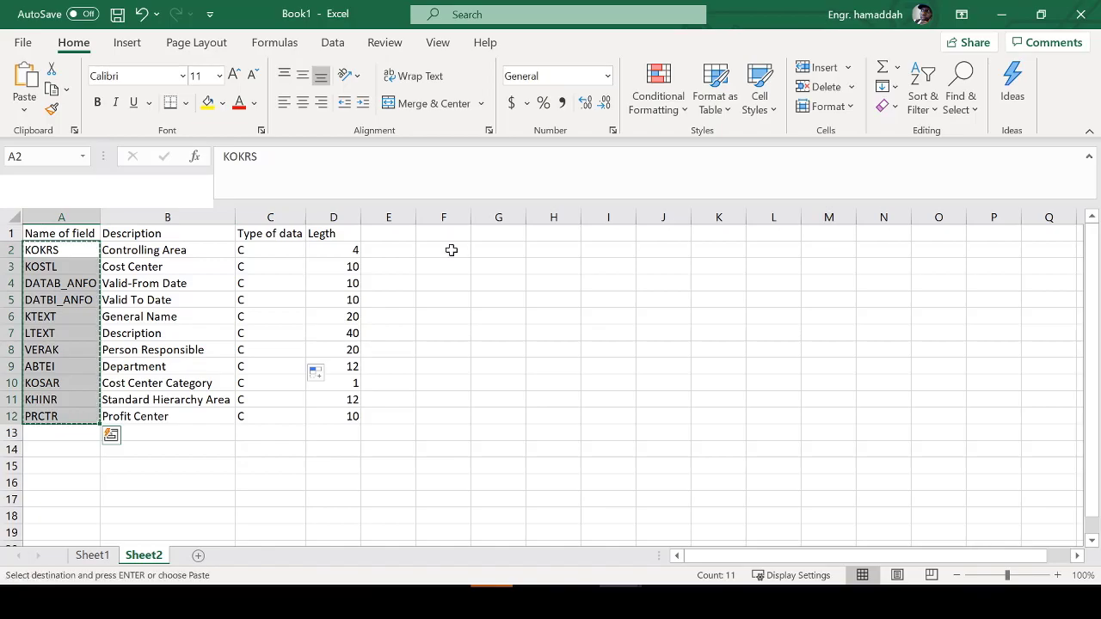
key("alt+Tab")
left_click(171, 144)
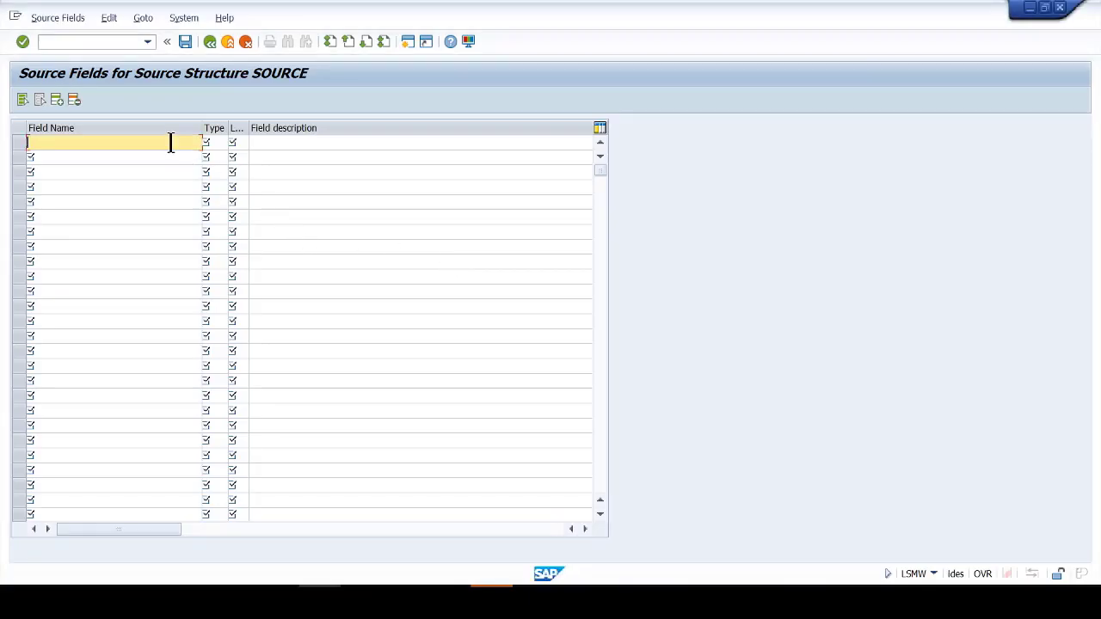
key("ctrl+v")
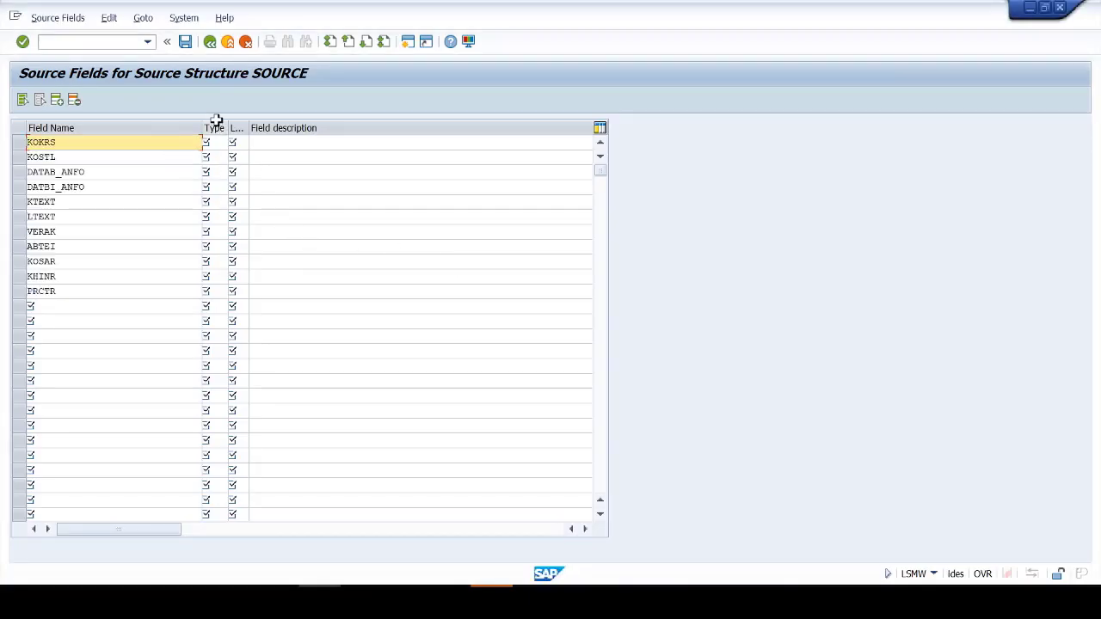
- Copy the data types in Excel C2:C12 into the Type column of the SAP source fields table, starting at KOKRS
key("alt+Tab")
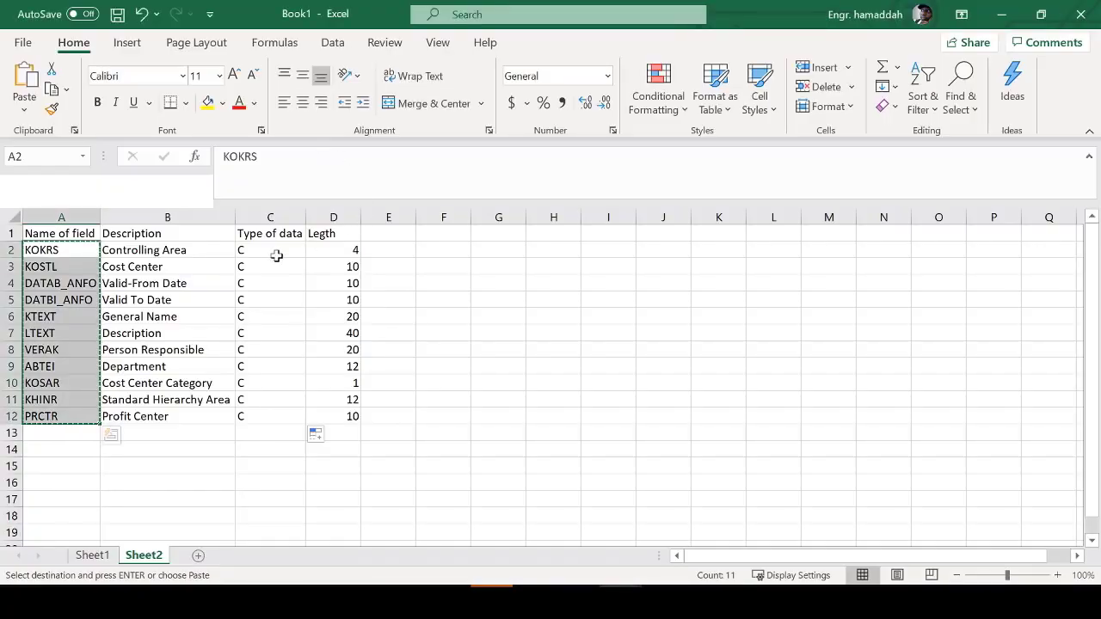
left_click(272, 251)
key("ctrl+shift+Down")
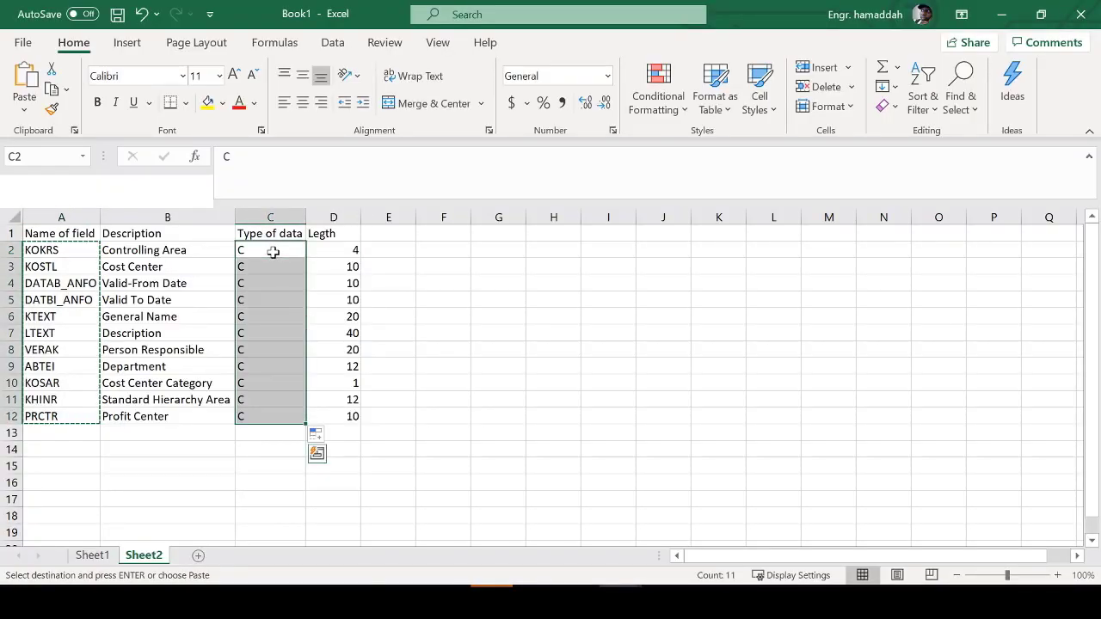
key("ctrl+c")
key("alt+Tab")
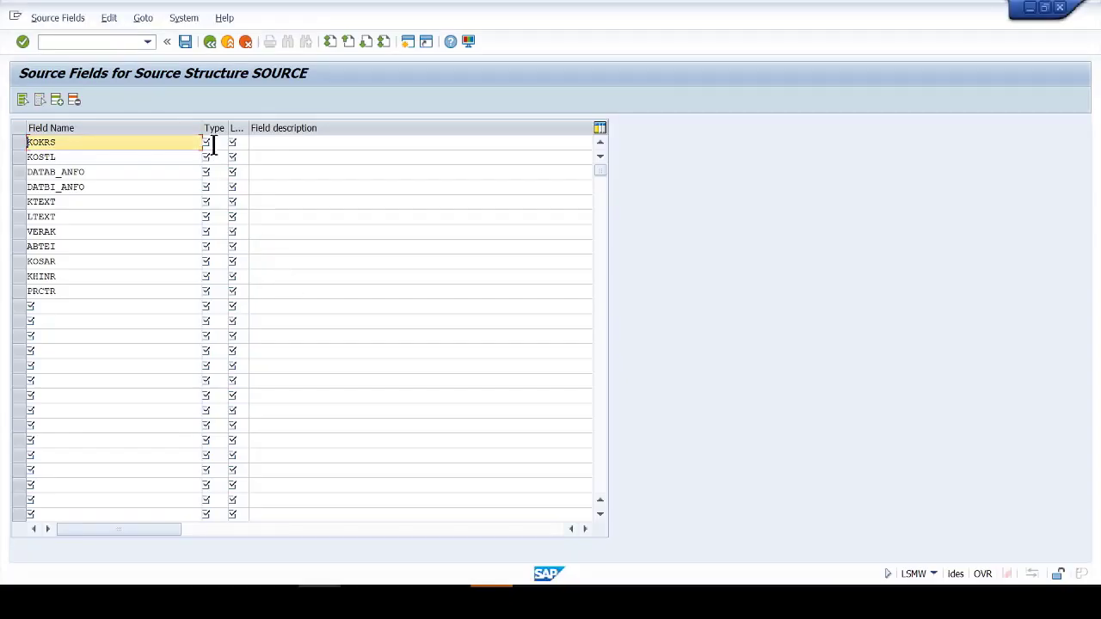
left_click(214, 143)
key("ctrl+v")
- Copy the field lengths in Excel D2:D12 into the Length column of the SAP source fields table and confirm the entries
key("alt+Tab")
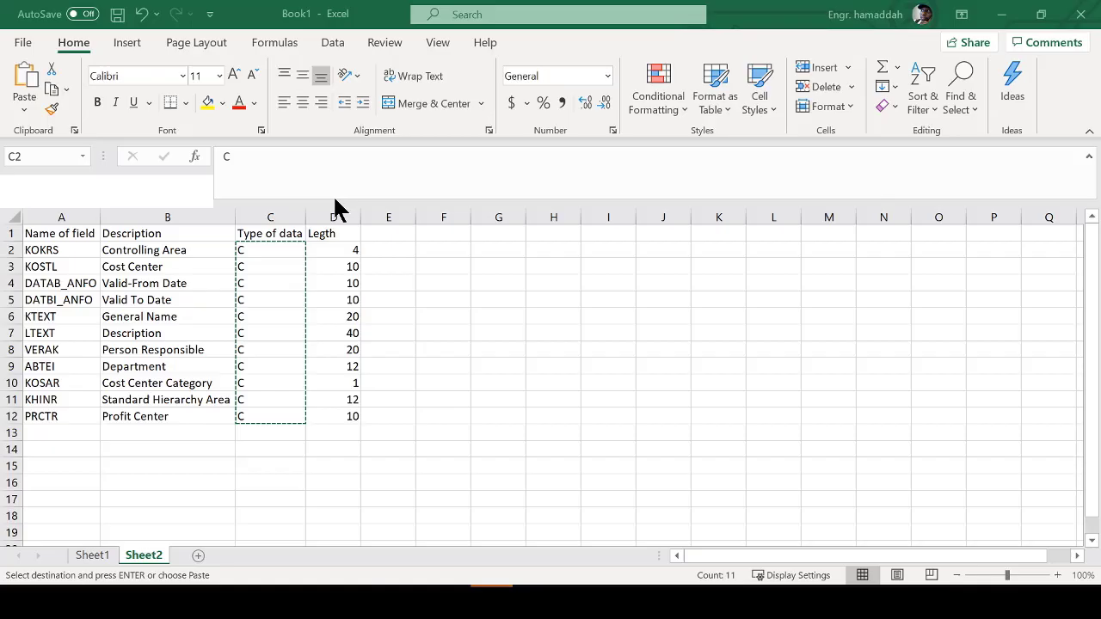
left_click(351, 247)
key("ctrl+shift+Down")
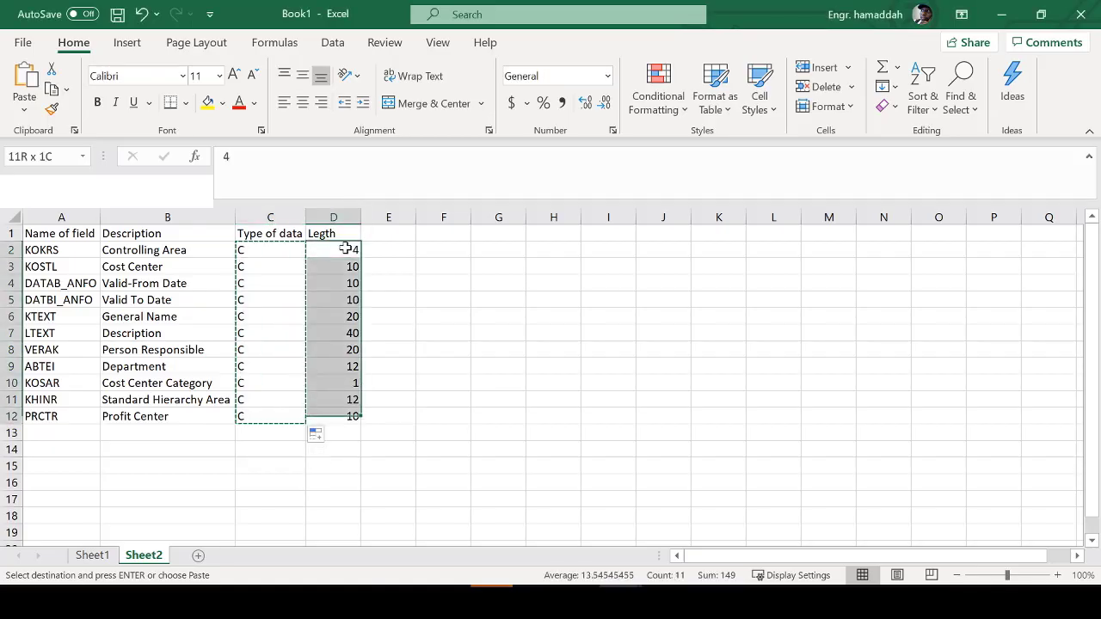
key("ctrl+c")
key("alt+Tab")
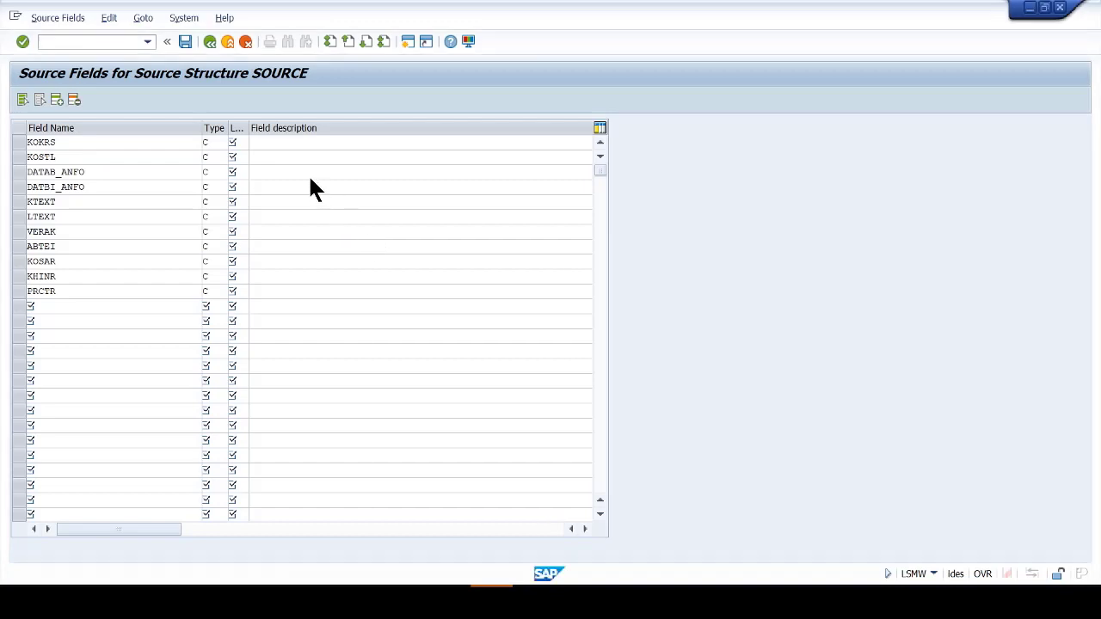
left_click(237, 143)
key("ctrl+v")
key("Return")
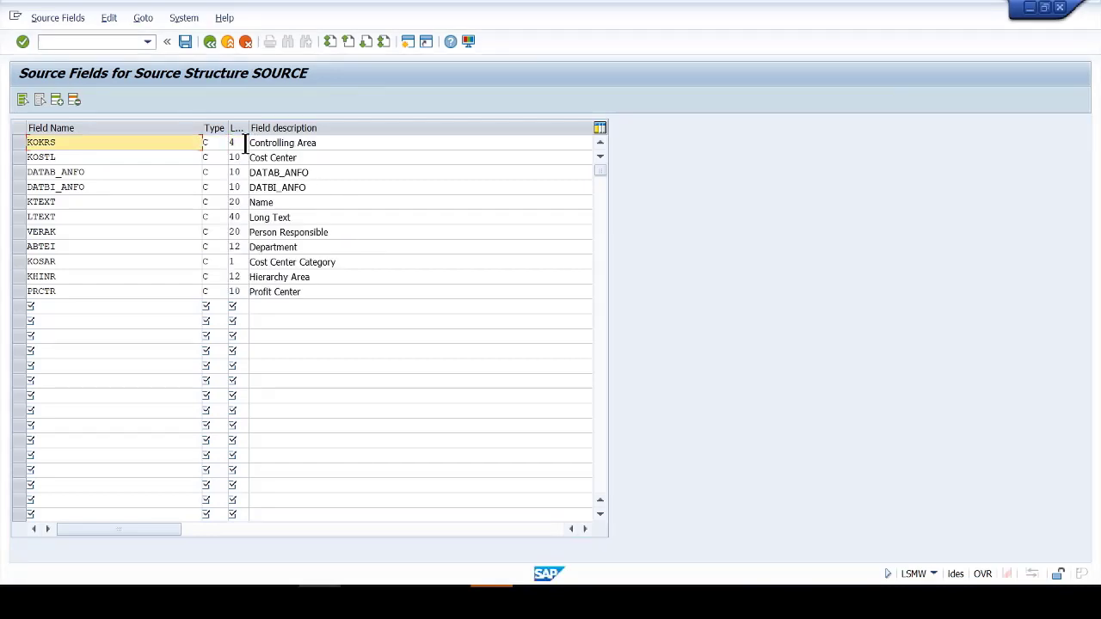
- Widen the Length column of the source fields table to fit its full heading
left_click(325, 146)
left_click(335, 160)
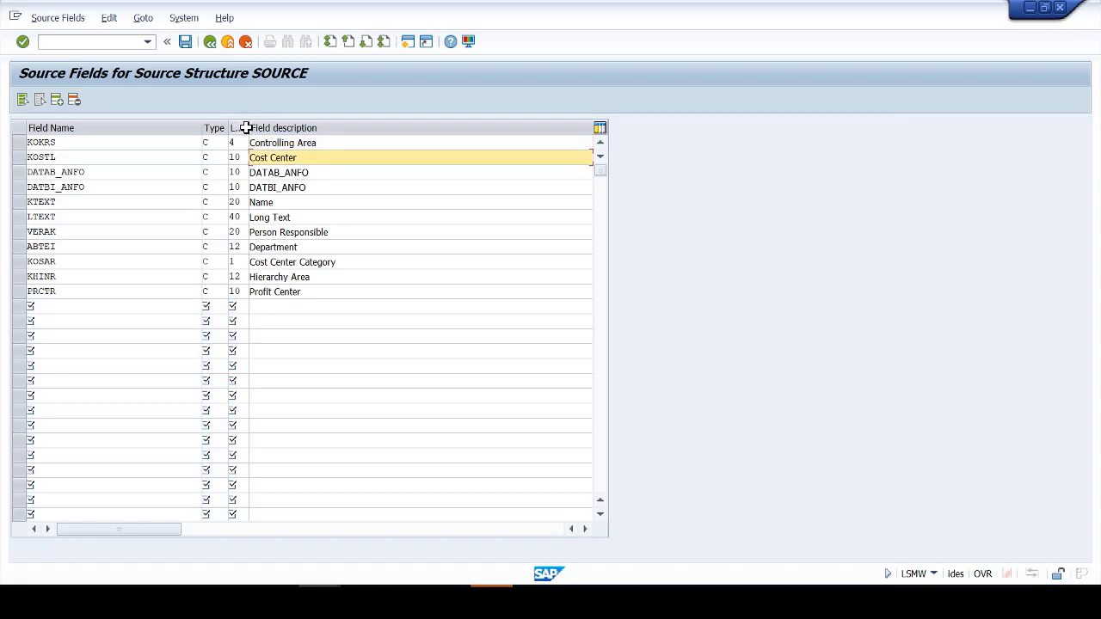
left_click_drag(247, 128, 260, 127)
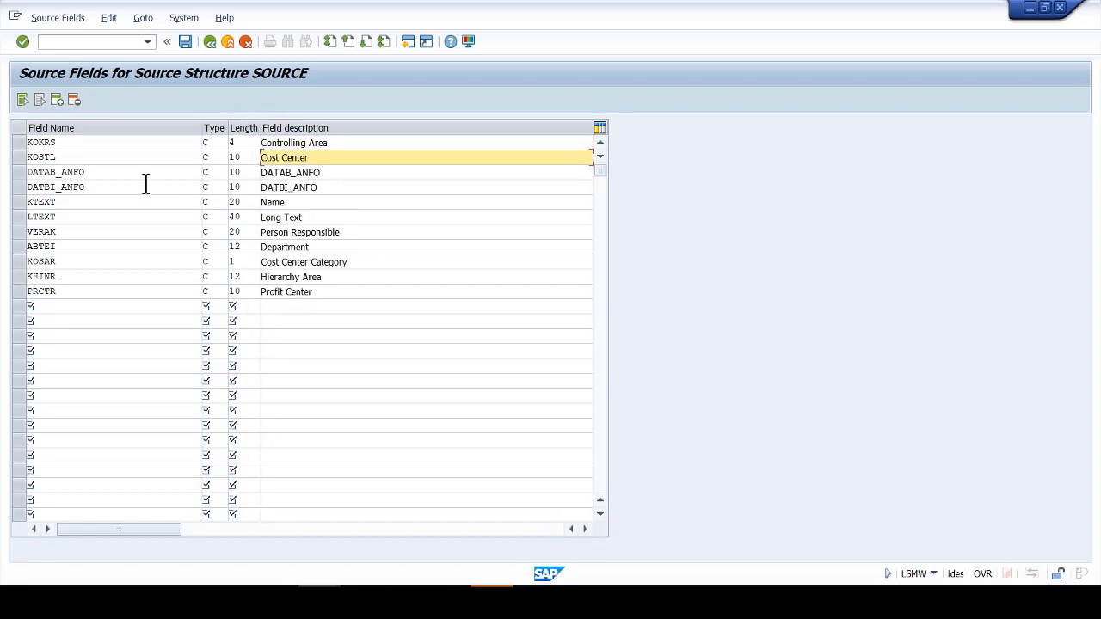
- Save the source fields of structure SOURCE and return to the process steps of CST1
left_click(187, 43)
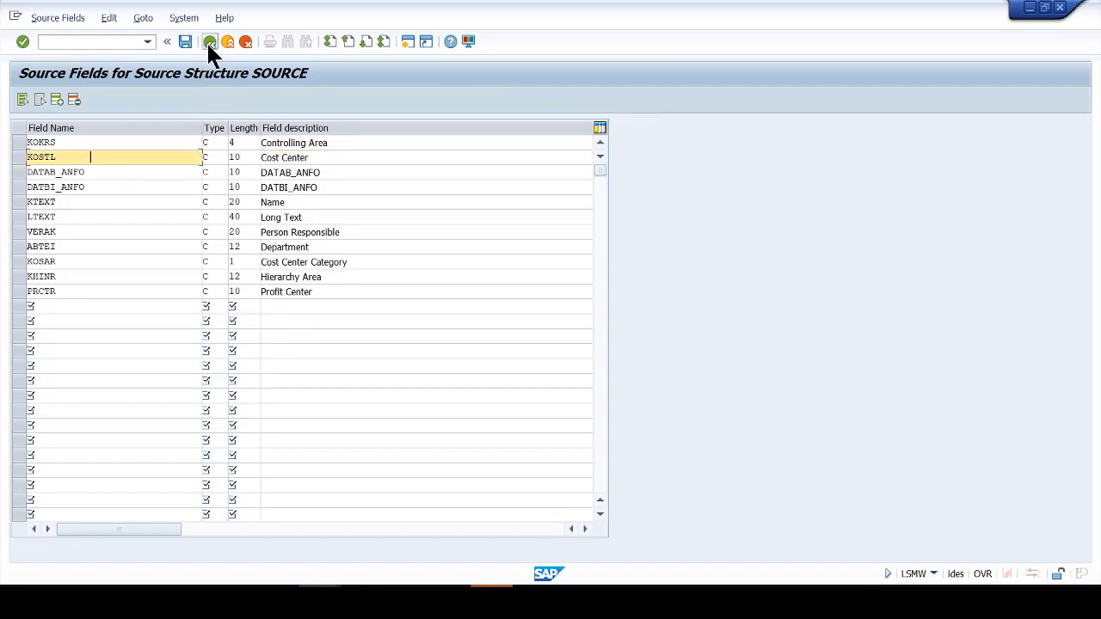
left_click(210, 42)
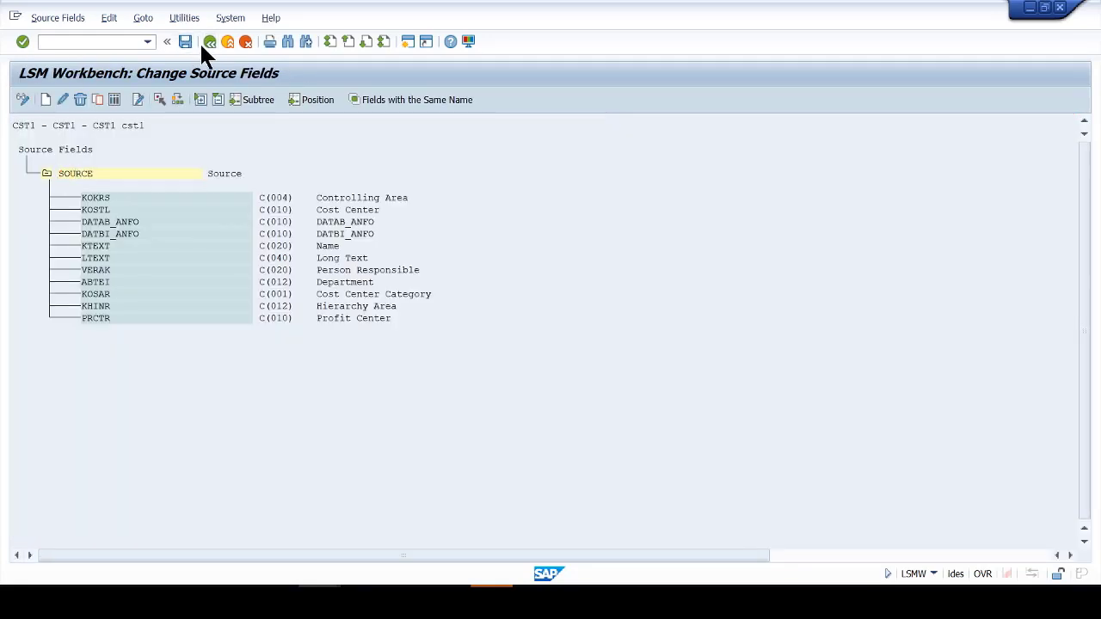
left_click(208, 42)
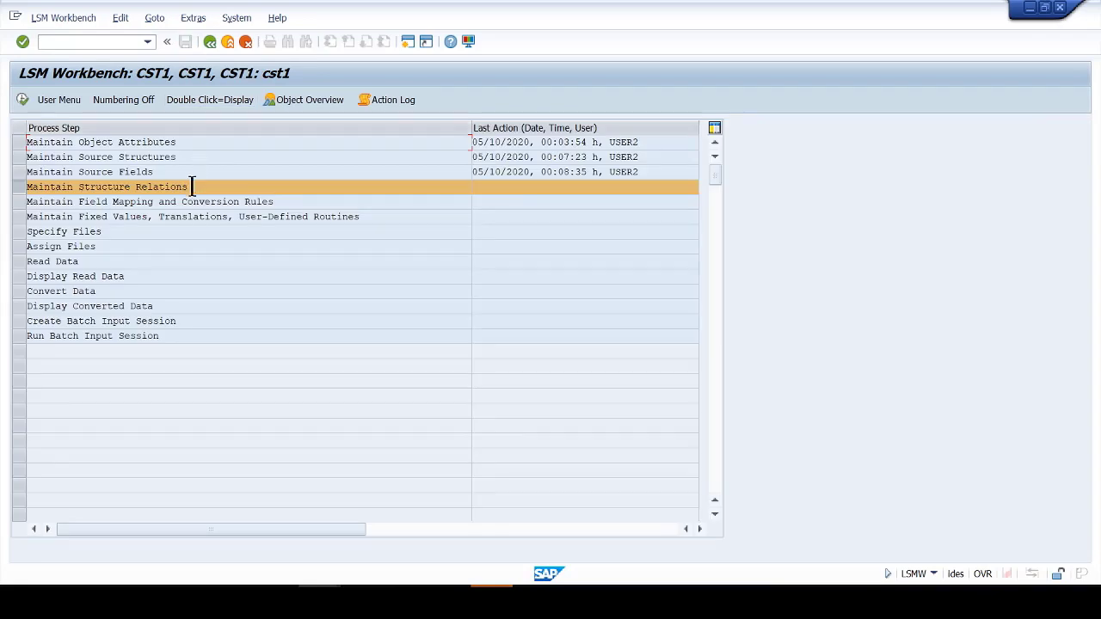